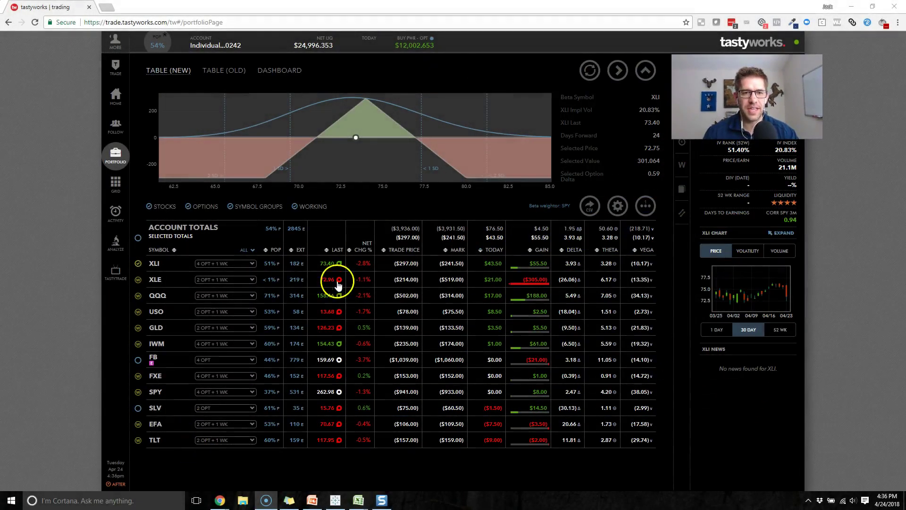
- Open the account's Filled orders activity list and glance at the Windows date and time
click(115, 212)
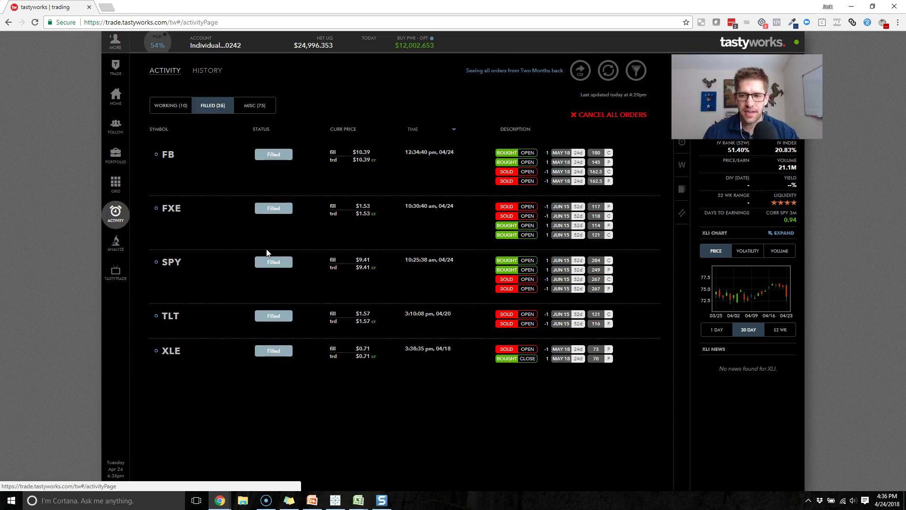
click(888, 499)
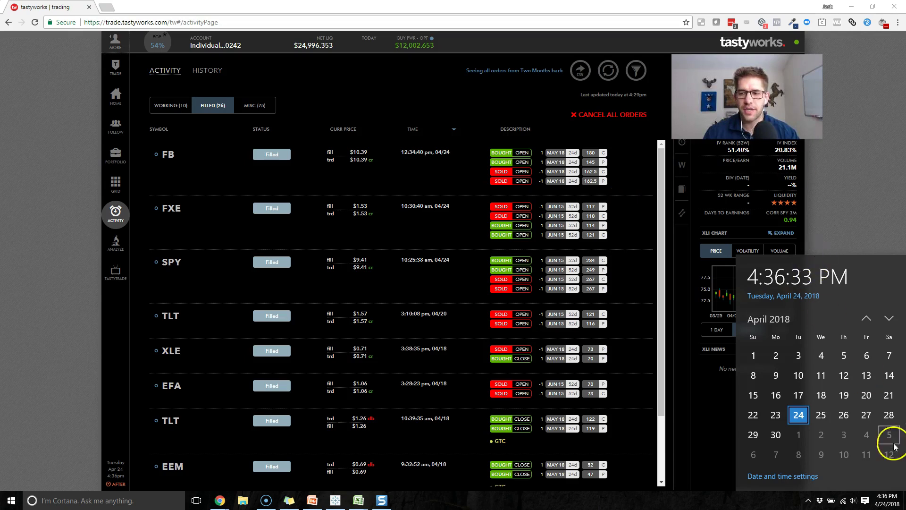
click(871, 244)
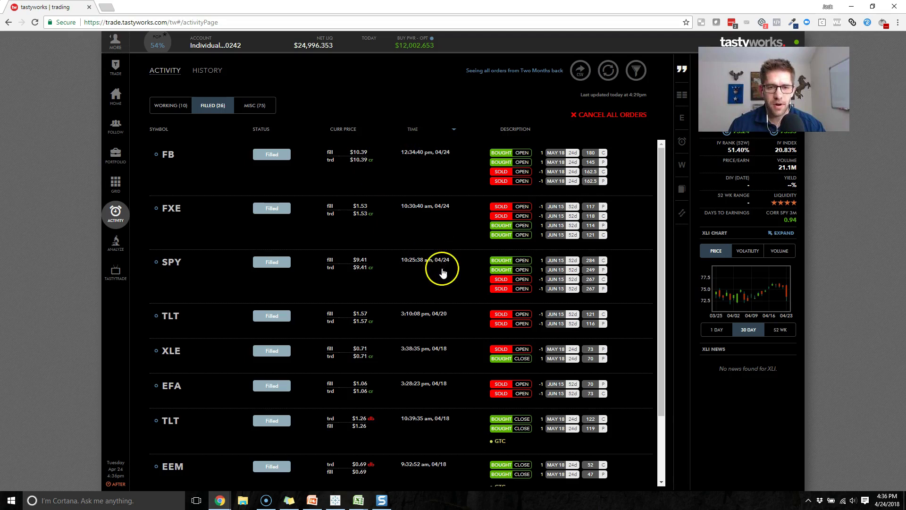
- Filter filled orders to Today, leaving FB, FXE and SPY, and expand the SPY order
click(636, 71)
click(551, 152)
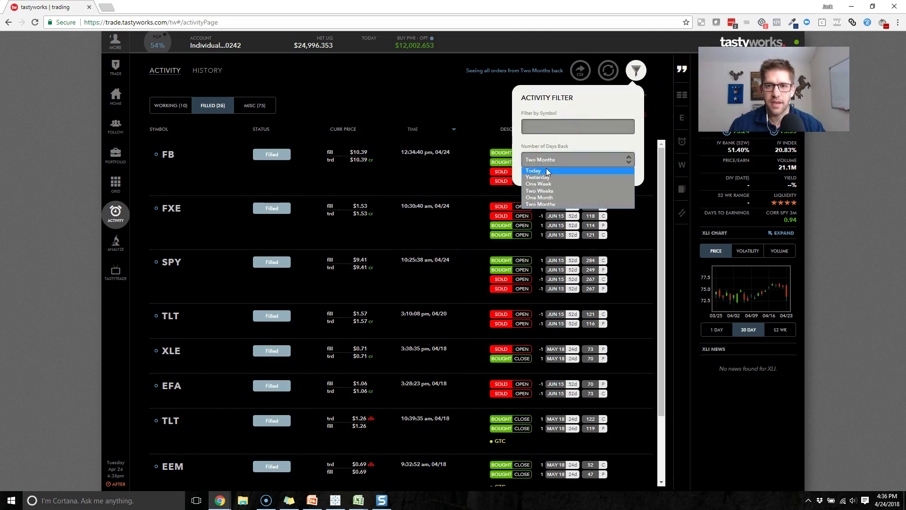
click(547, 171)
click(364, 331)
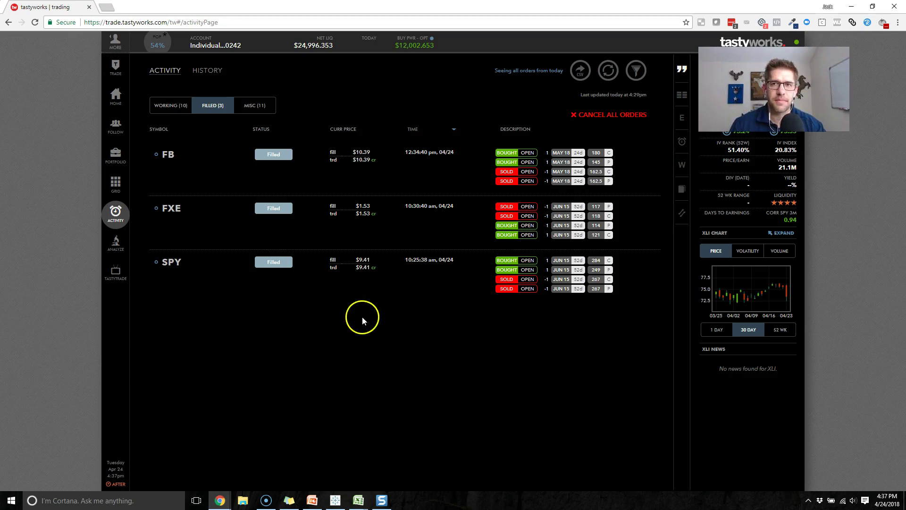
click(239, 271)
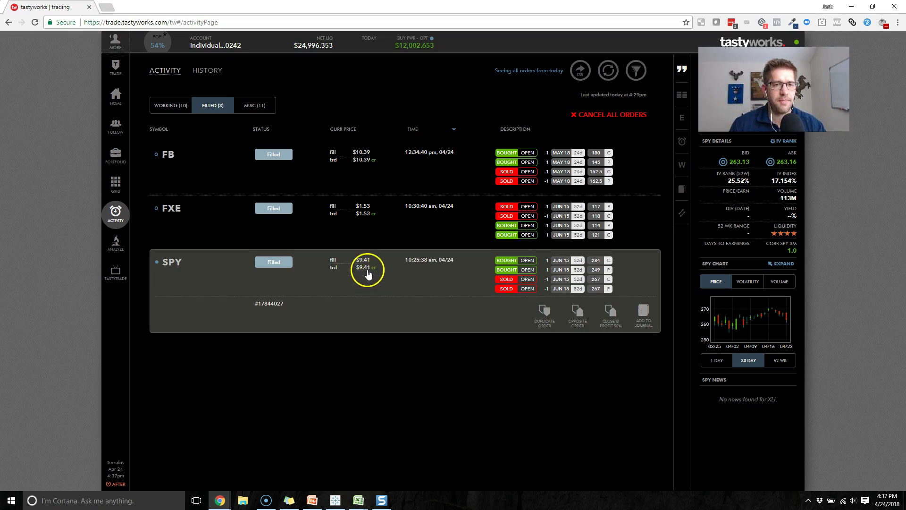
- Return to Portfolio and tick Account Totals to plot all positions' SPY beta-weighted risk curve
click(113, 163)
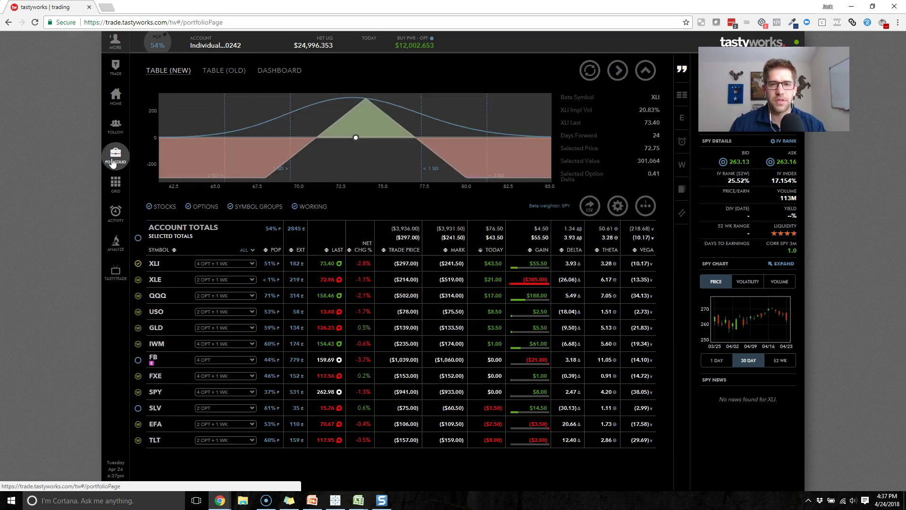
click(137, 238)
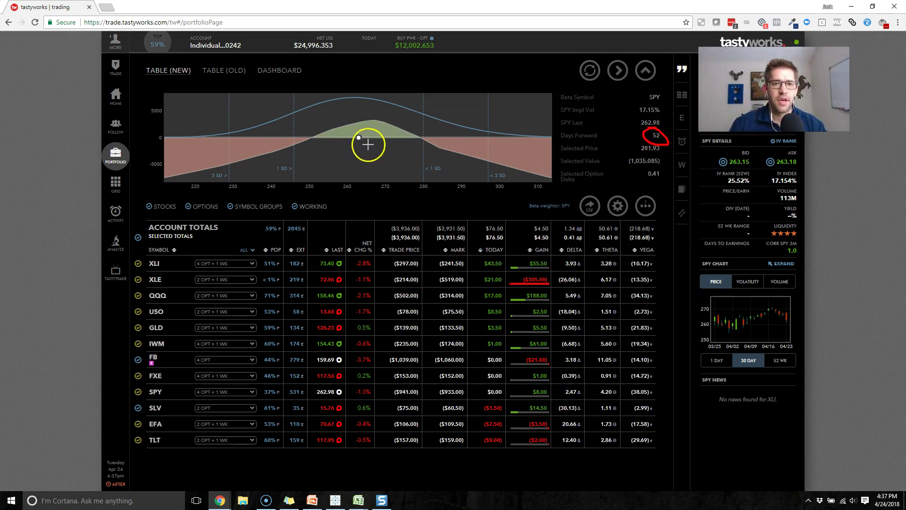
drag(422, 102, 424, 137)
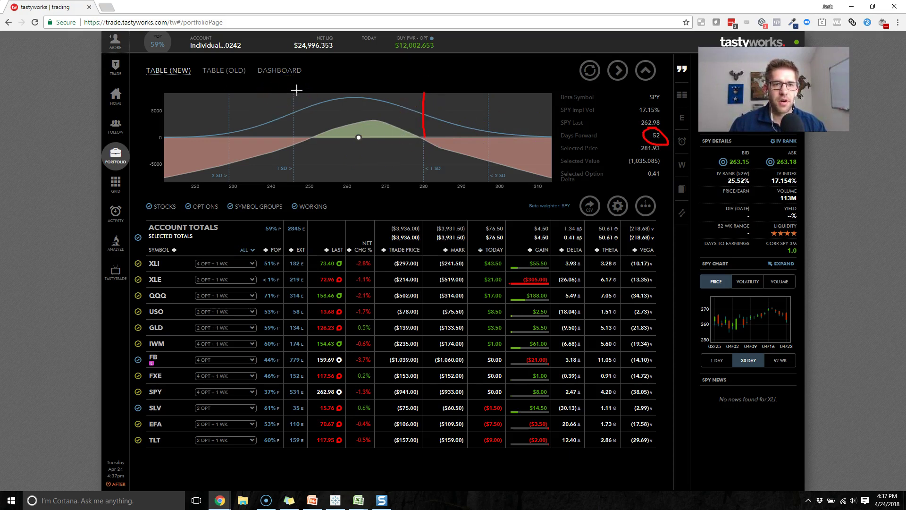
drag(297, 89, 299, 115)
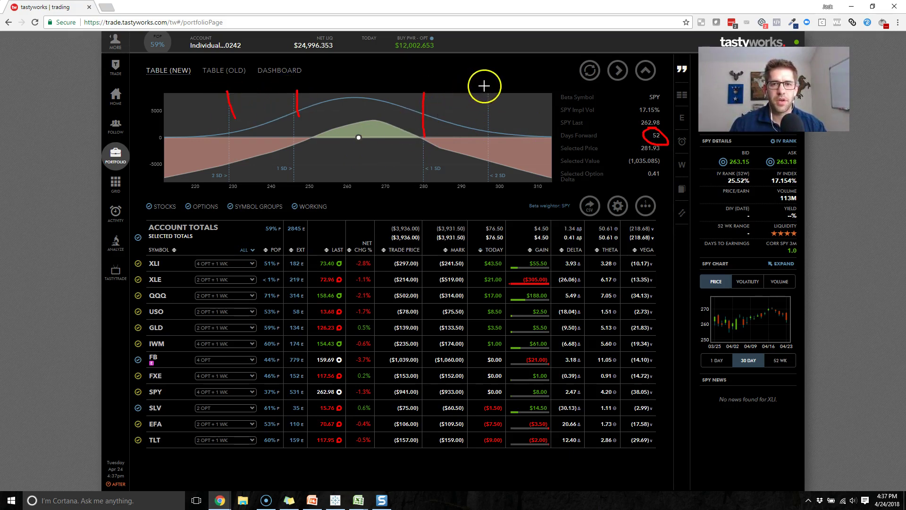
drag(485, 86, 485, 117)
key(e)
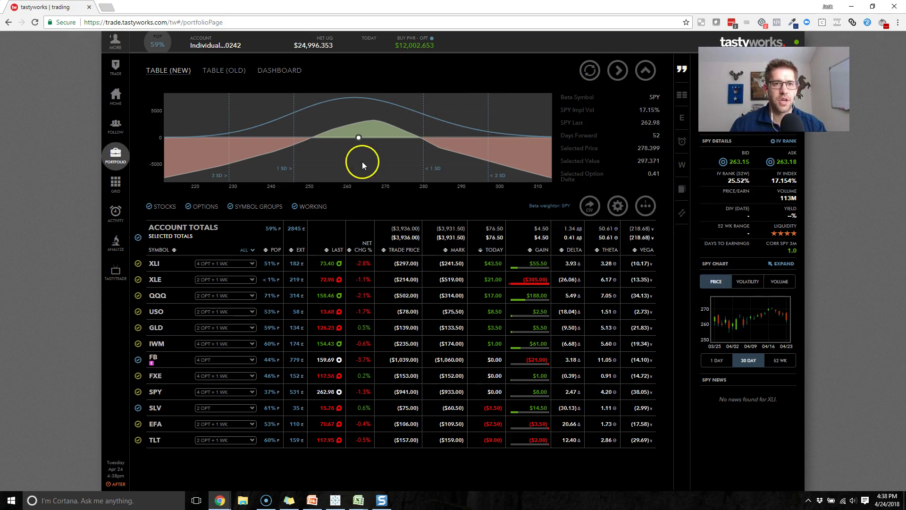
- Switch the risk curve to XLI only, and briefly view the enlarged SPY price chart
click(137, 238)
click(138, 264)
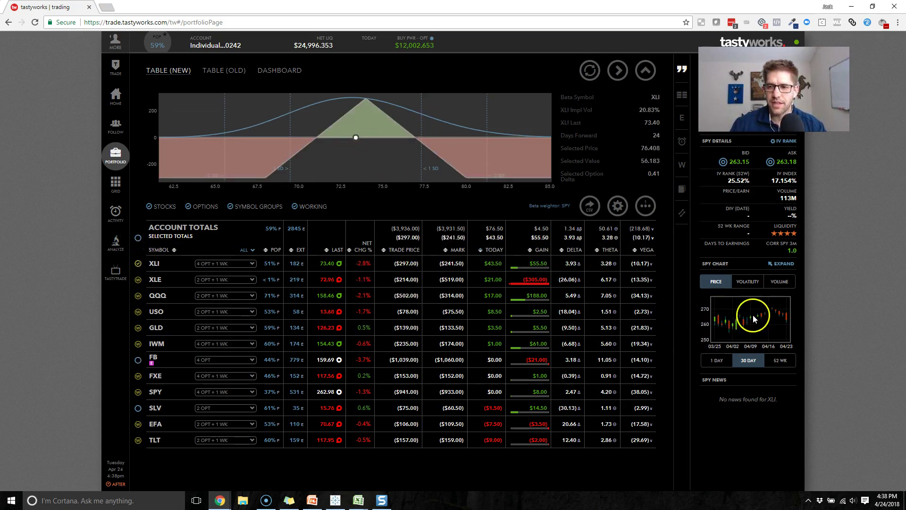
click(788, 265)
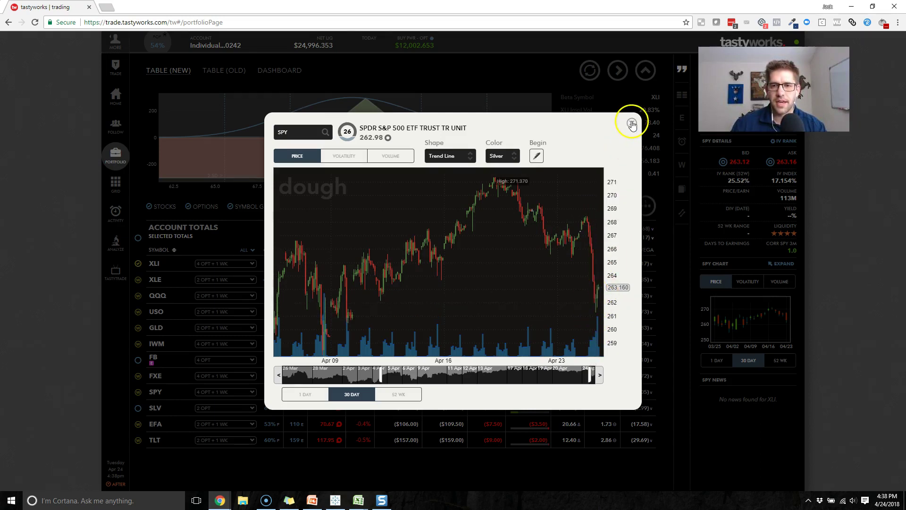
click(631, 123)
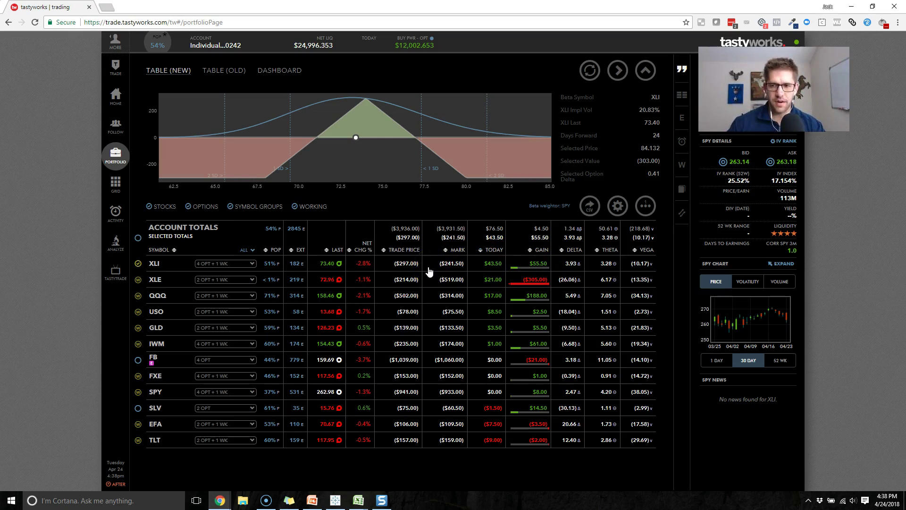
- Show only XLE on the risk curve and expand its May 18 option legs and pending order
click(138, 263)
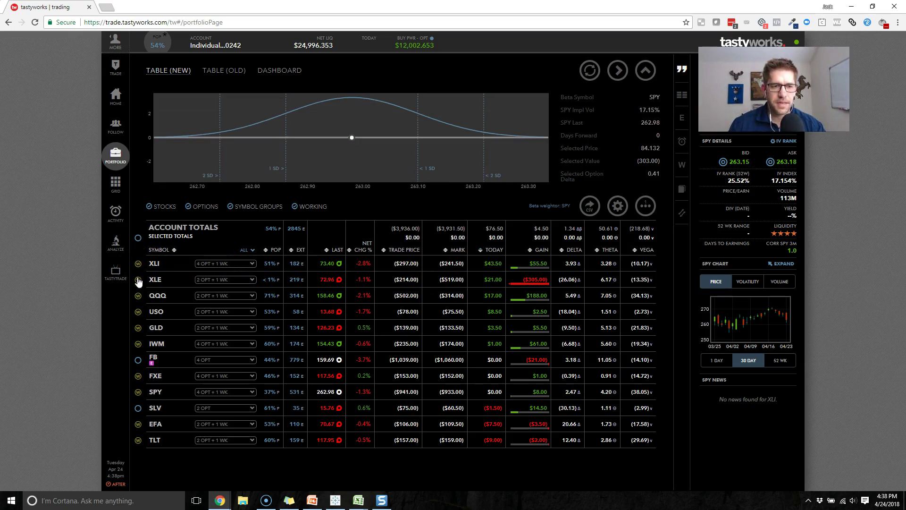
click(138, 279)
click(279, 285)
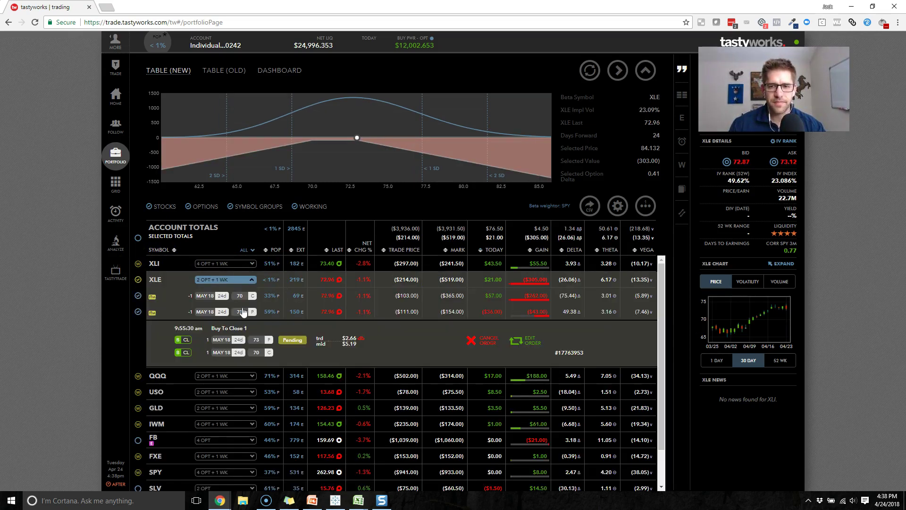
drag(282, 295, 332, 298)
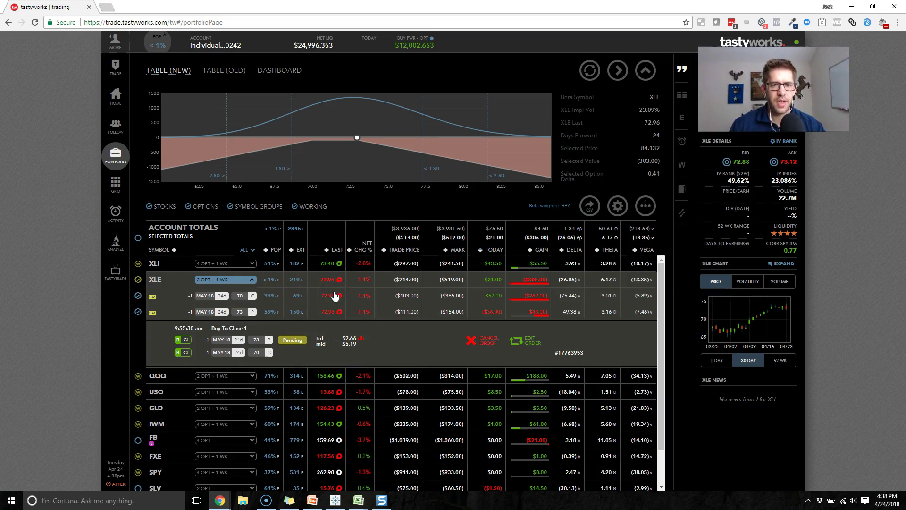
- Check XLE's profit/loss at lower prices near 68, then clear the picked point and markup
mouse_move(364, 148)
mouse_down()
mouse_move(299, 142)
mouse_move(376, 140)
mouse_up()
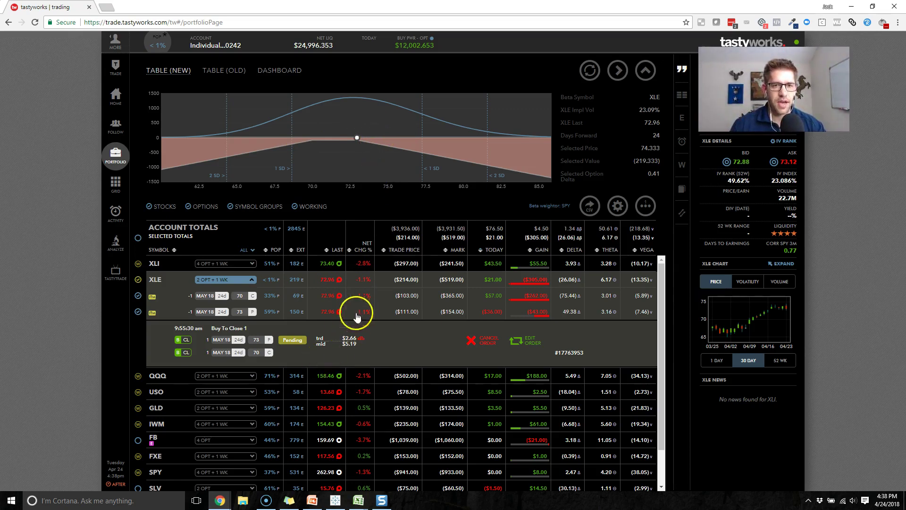
click(249, 147)
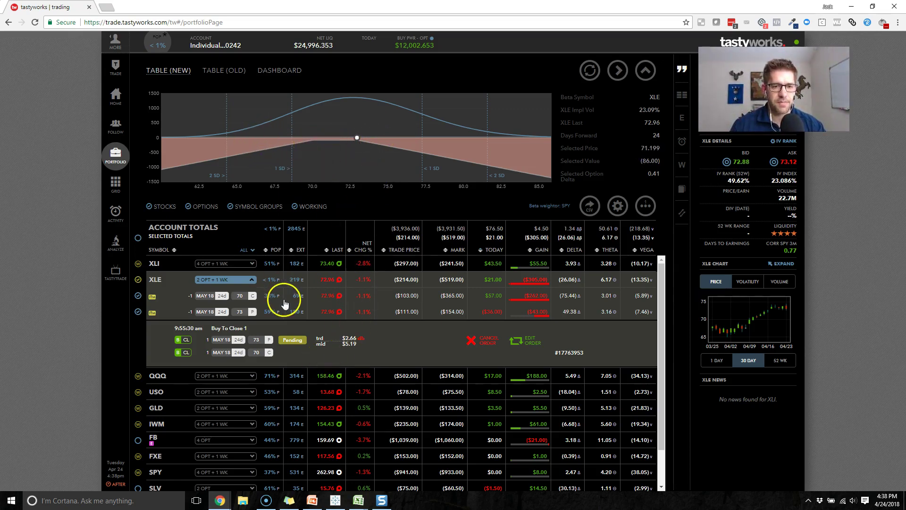
click(348, 287)
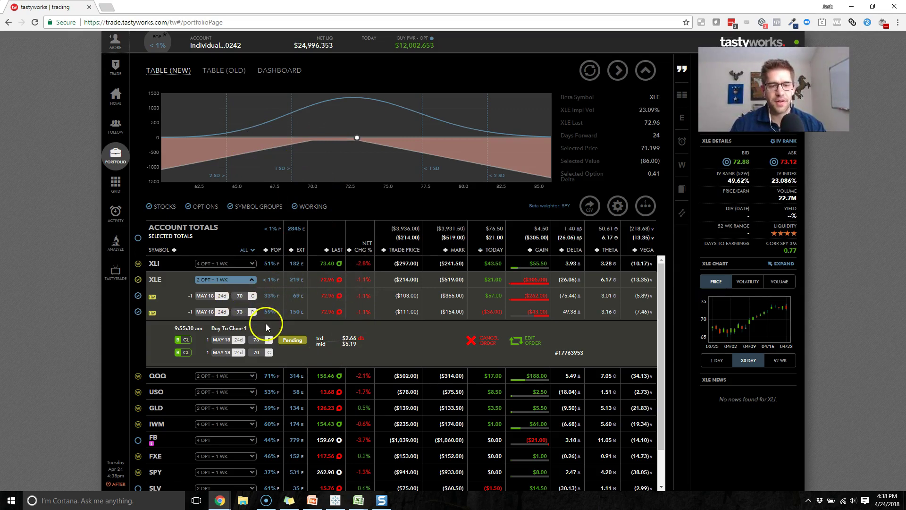
drag(238, 293, 254, 305)
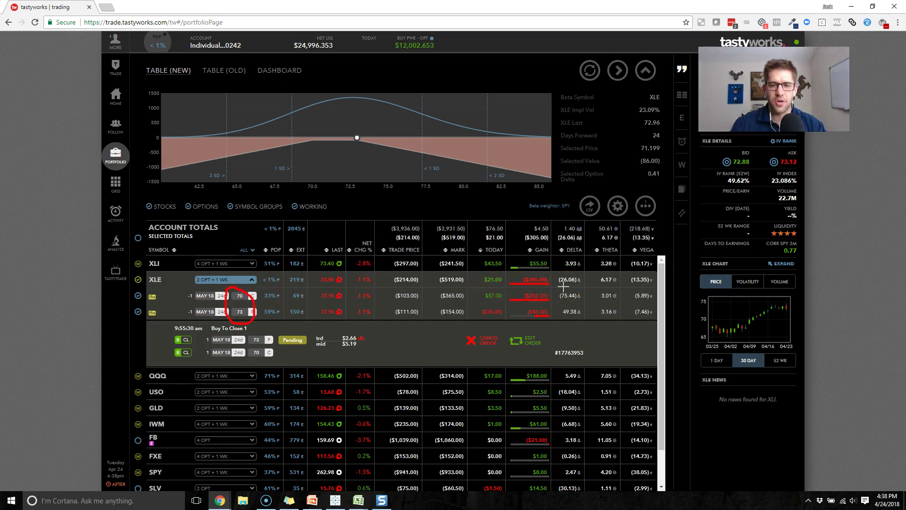
key(Escape)
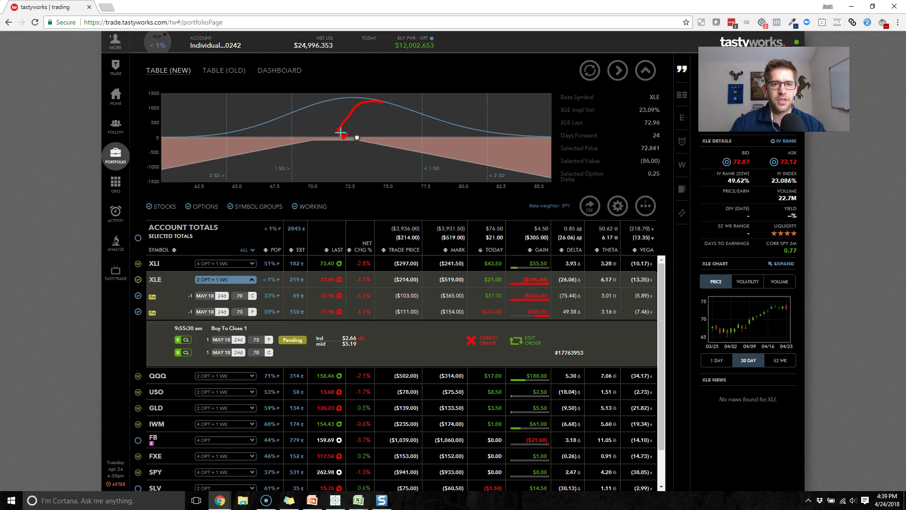
drag(343, 134, 345, 136)
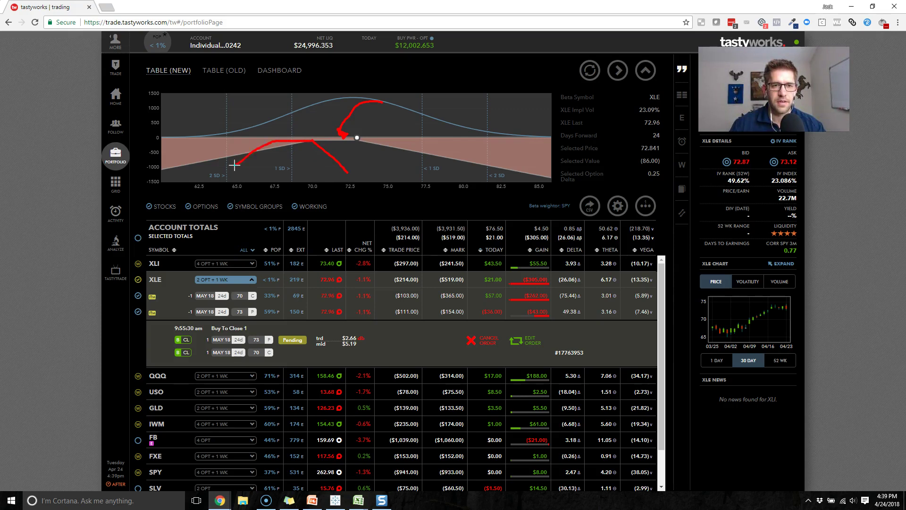
drag(298, 131, 309, 122)
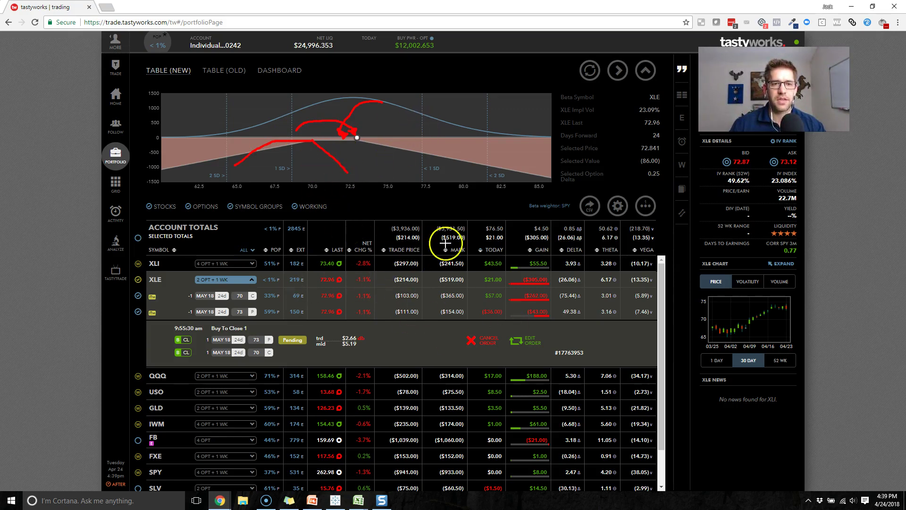
key(Escape)
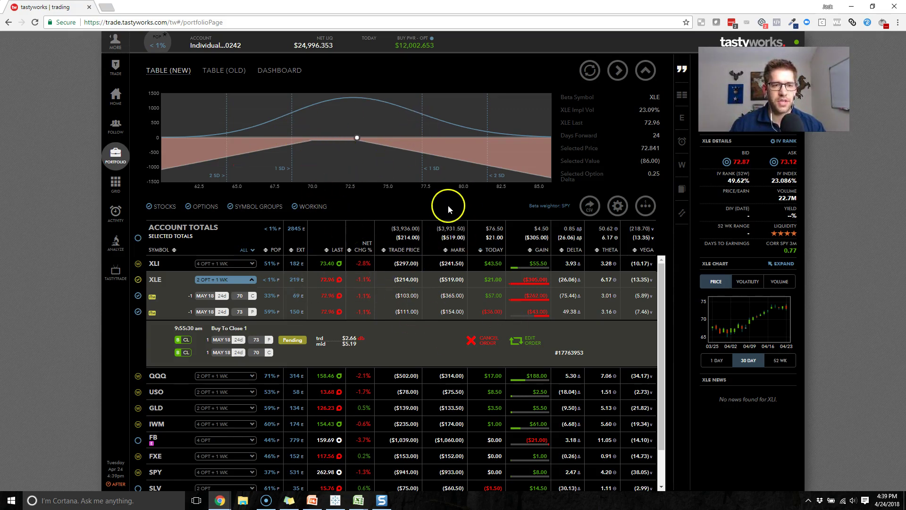
- Collapse XLE into one row and switch the risk curve from XLE to FXE
click(252, 279)
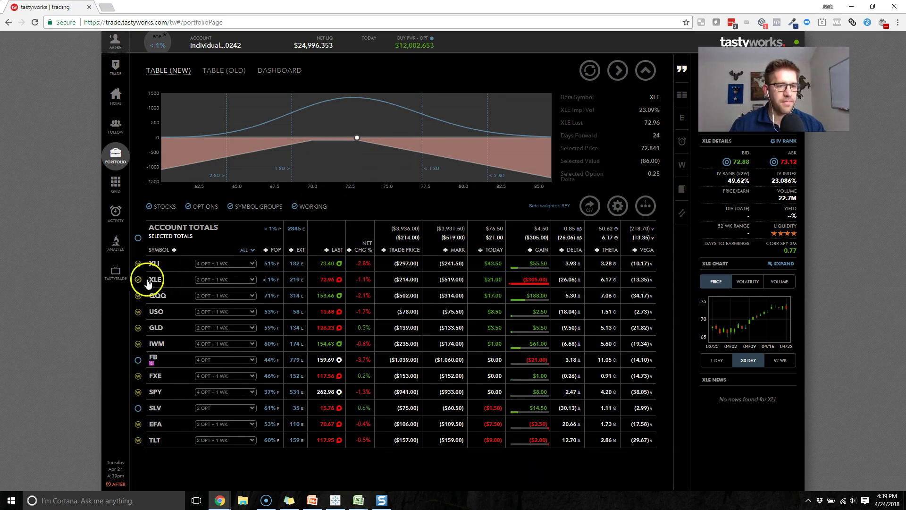
click(138, 279)
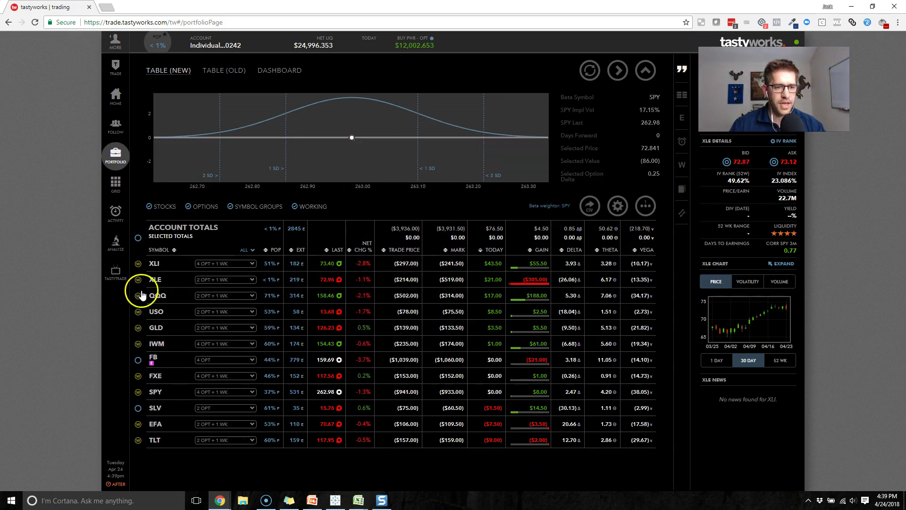
click(138, 280)
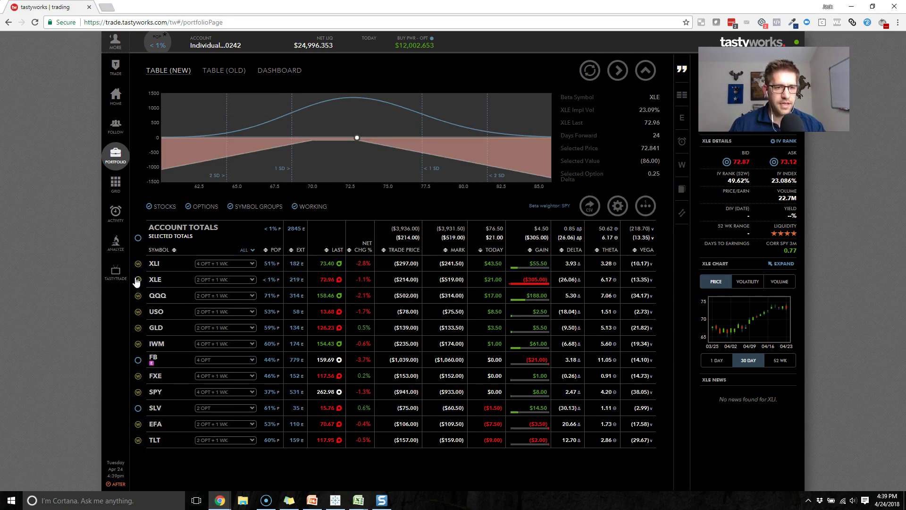
click(138, 279)
click(138, 376)
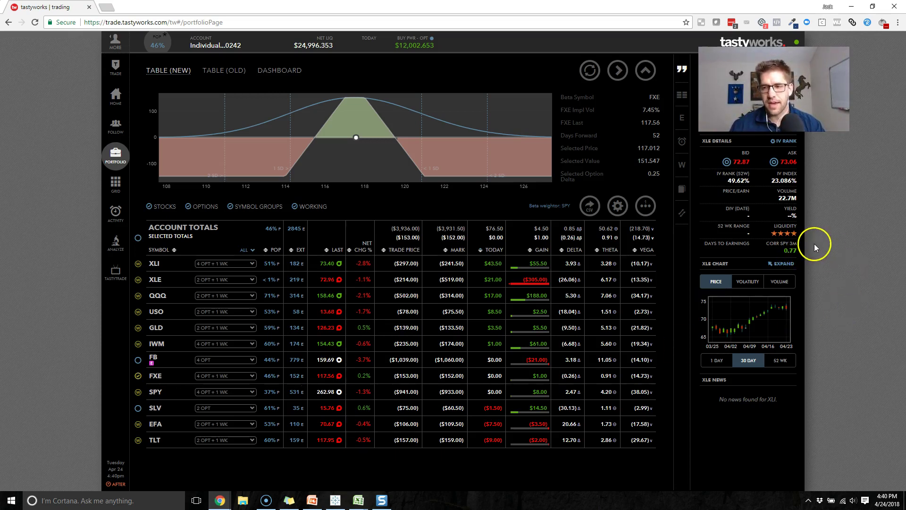
drag(764, 237, 775, 239)
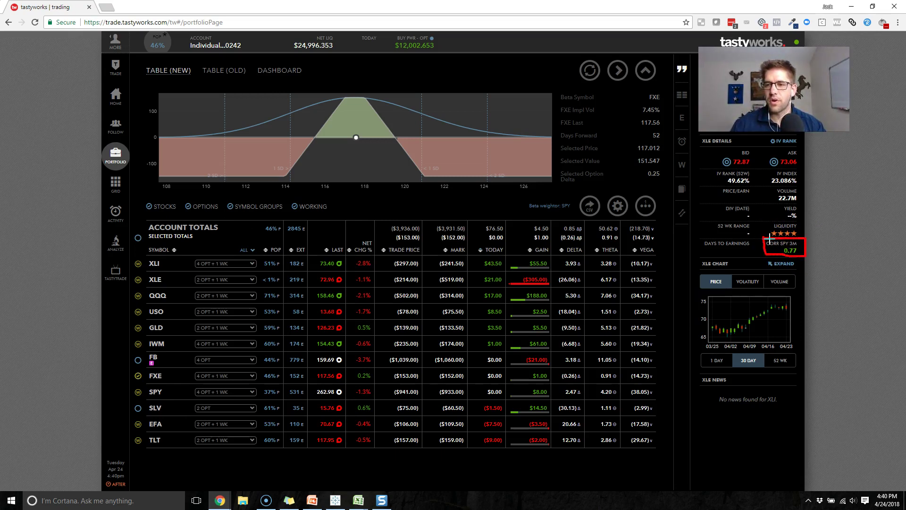
click(825, 246)
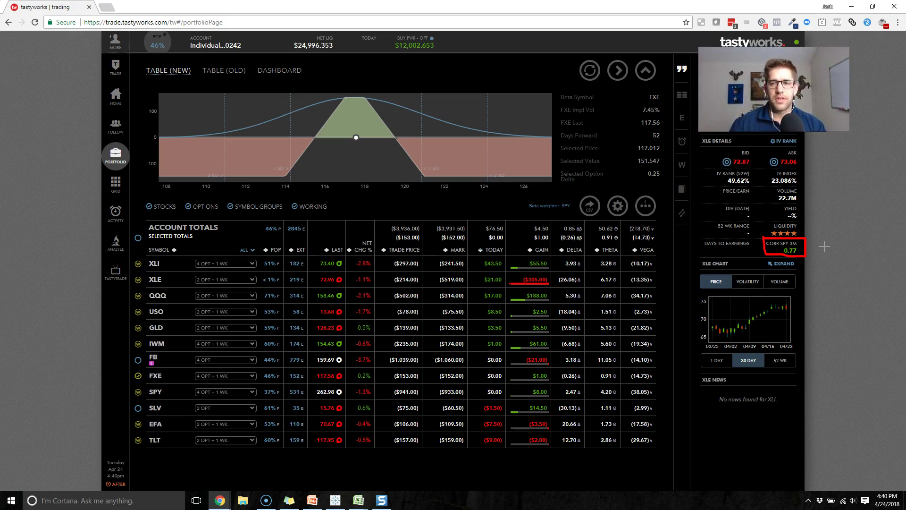
drag(828, 225, 807, 233)
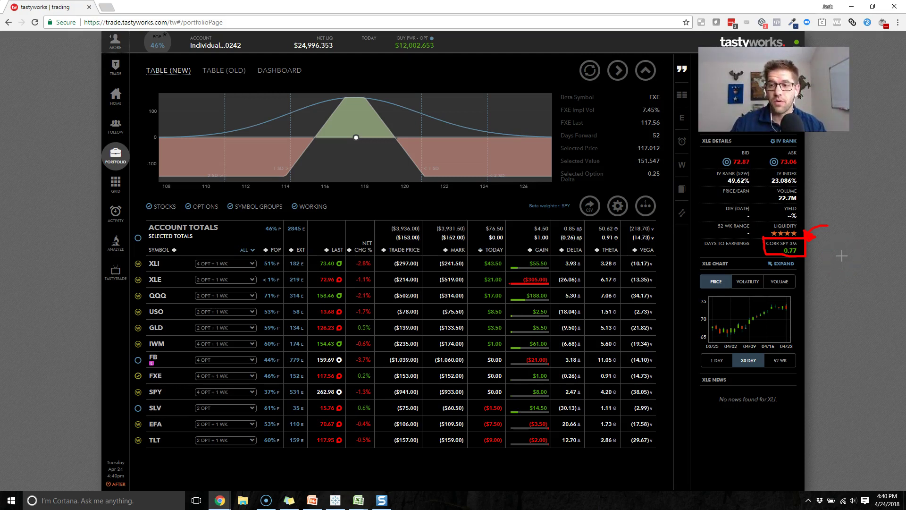
key(Escape)
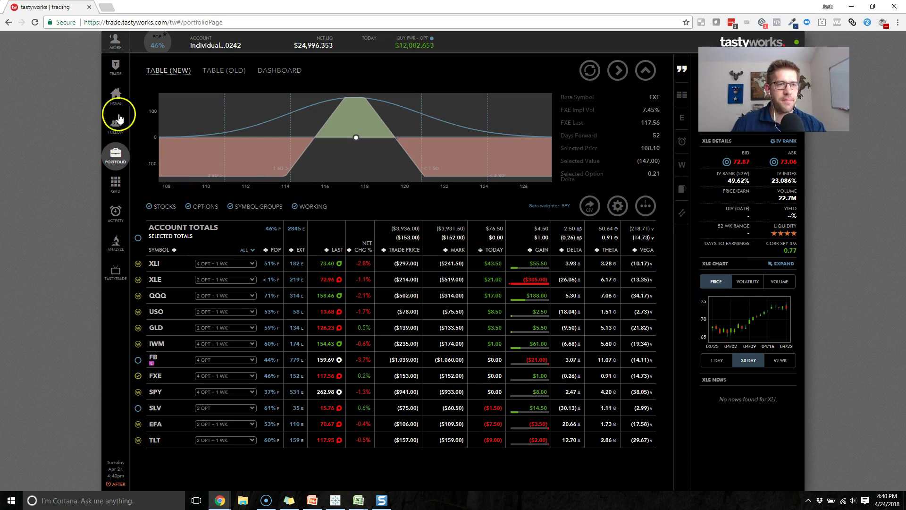
- Open the trade window and load FXE's option chain at the JUN 15 '18 expiration
click(116, 69)
click(525, 310)
scroll(497, 299, up, 1)
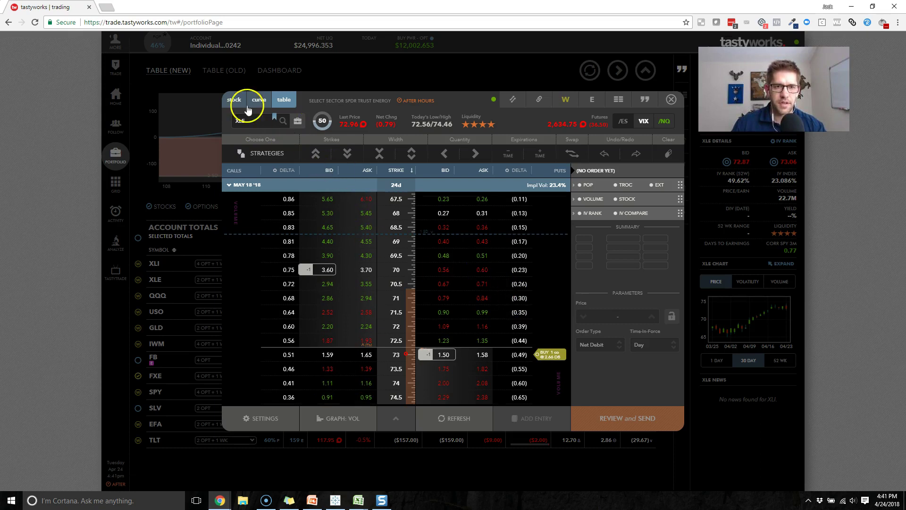
click(248, 122)
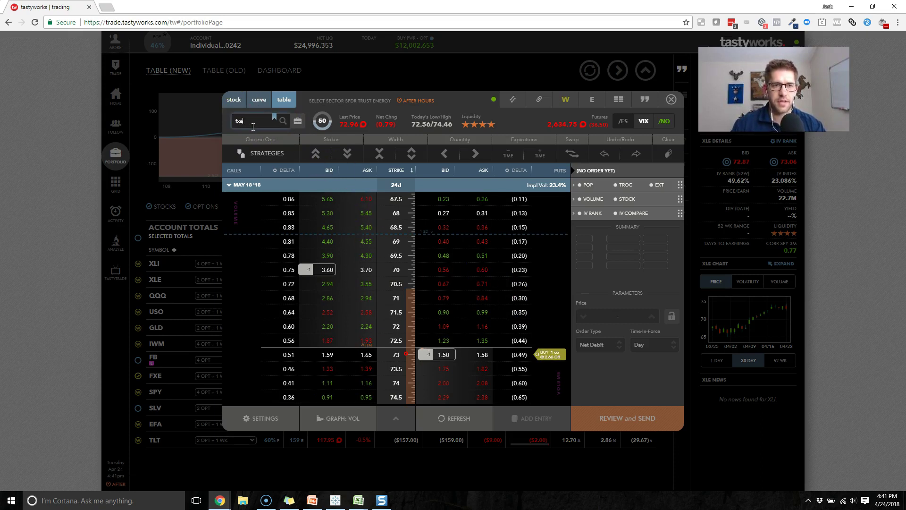
key(Return)
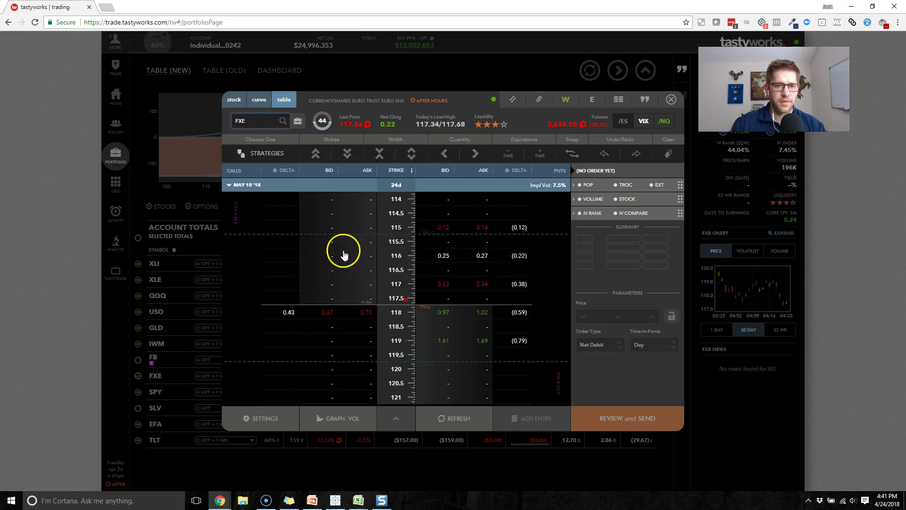
click(253, 187)
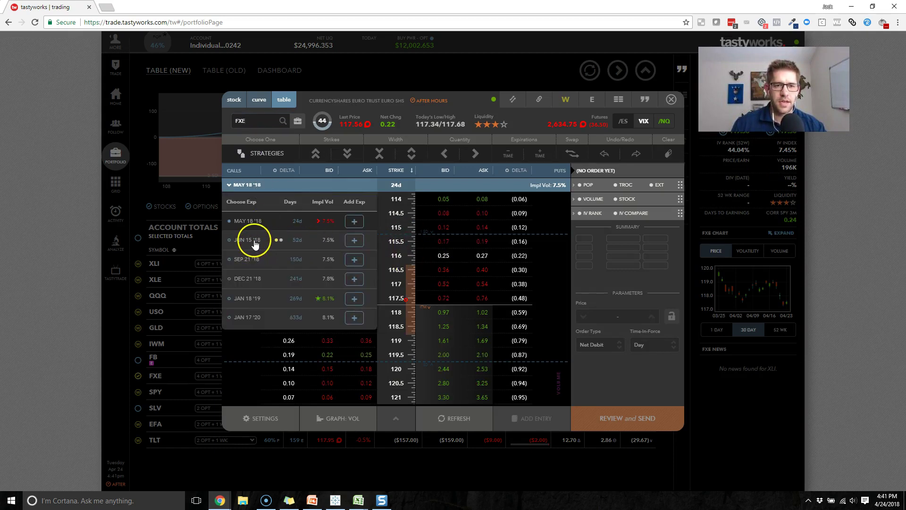
click(255, 243)
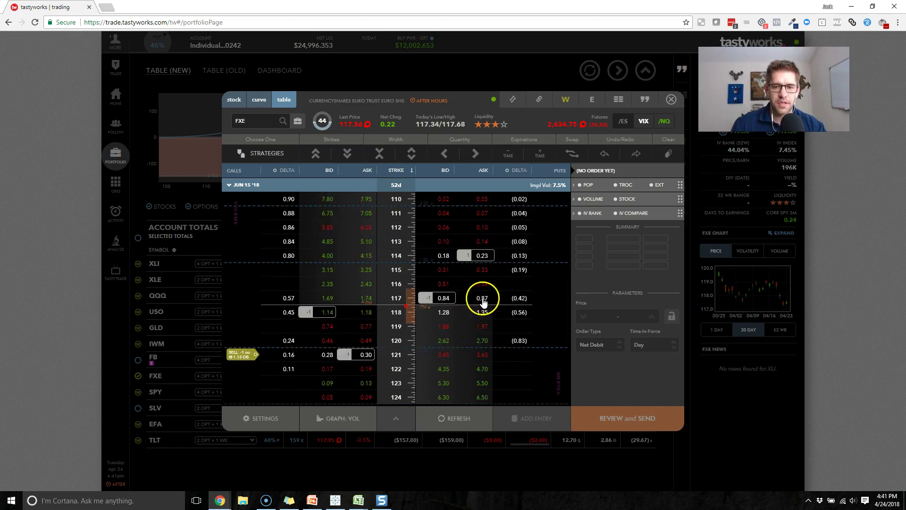
- Mark the position's 117 and 118 strike legs and FXE's last price, then clear markup
scroll(484, 301, down, 1)
scroll(487, 302, down, 2)
scroll(486, 302, up, 5)
scroll(486, 302, down, 1)
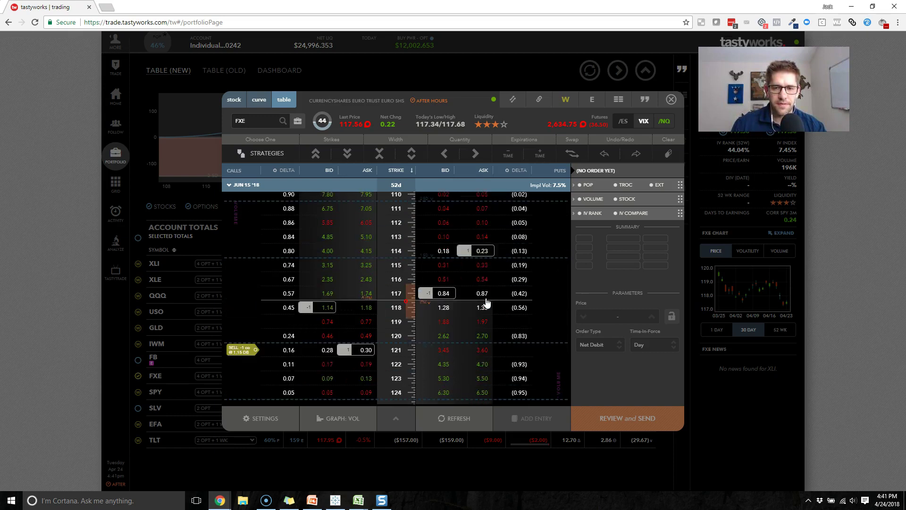
scroll(486, 302, down, 1)
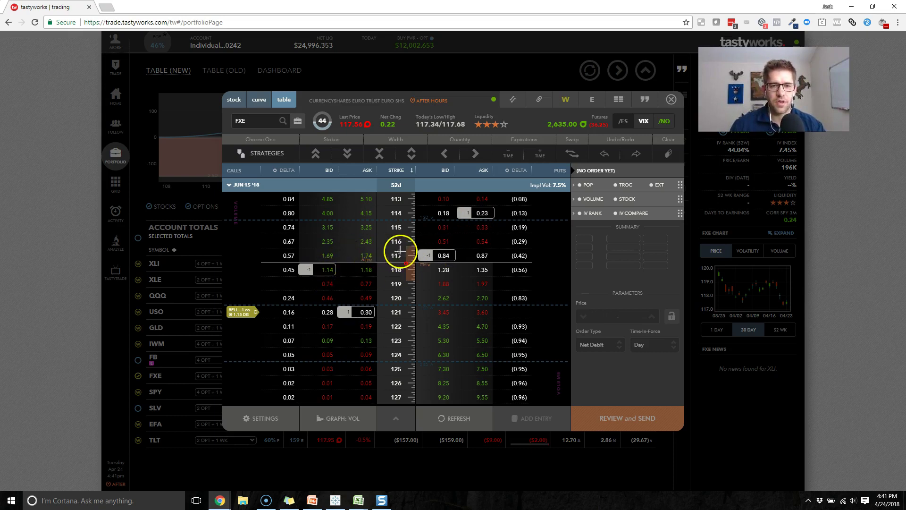
mouse_move(399, 248)
mouse_down()
mouse_move(285, 243)
mouse_move(340, 279)
mouse_move(492, 253)
mouse_move(377, 229)
mouse_move(359, 234)
mouse_move(407, 259)
mouse_up()
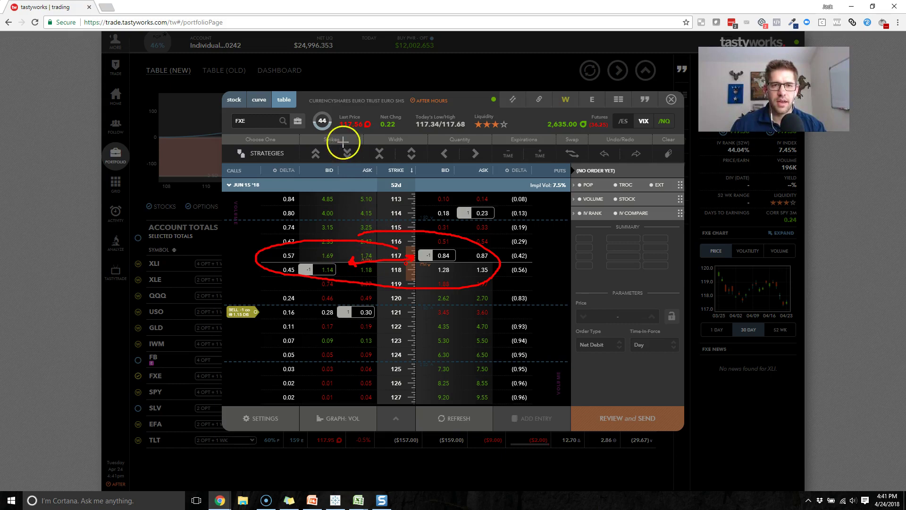
drag(341, 113, 375, 122)
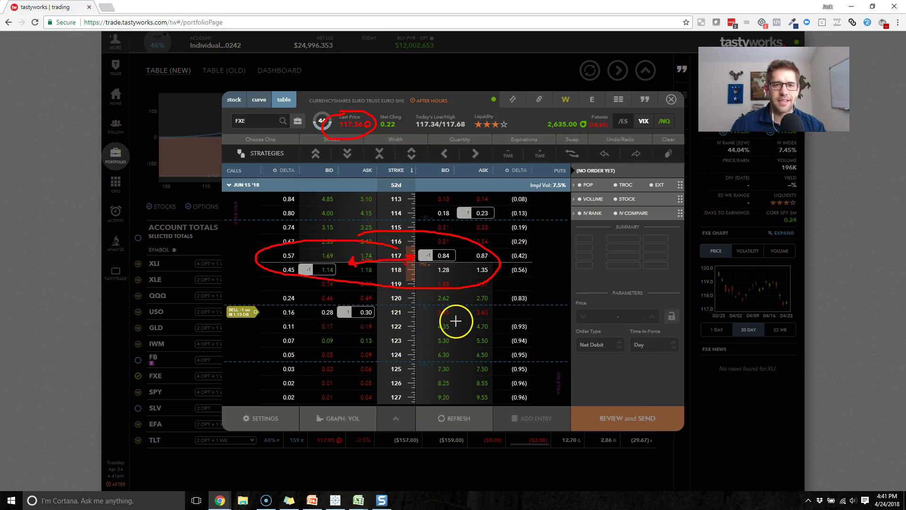
key(Escape)
- Close the trade window and switch the risk curve from FXE to SPY, underlining the 0.42 delta
click(672, 100)
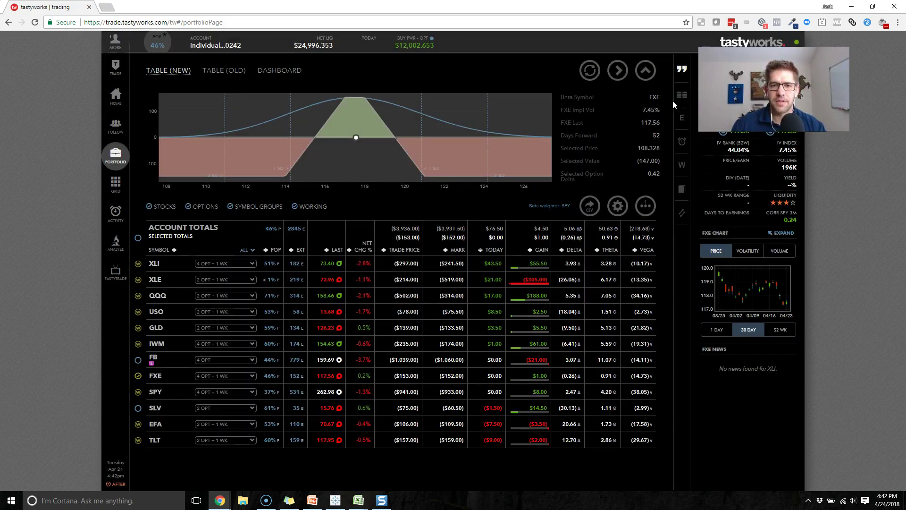
click(138, 376)
click(138, 392)
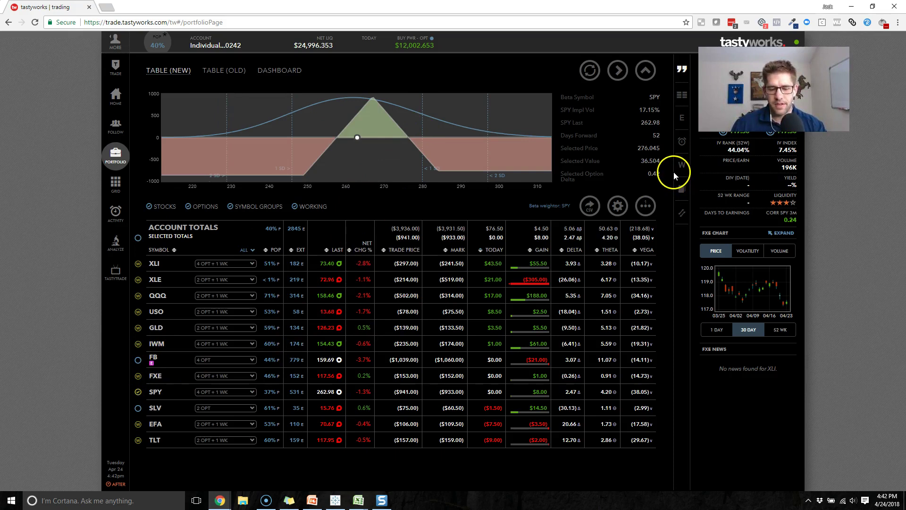
drag(639, 180, 658, 179)
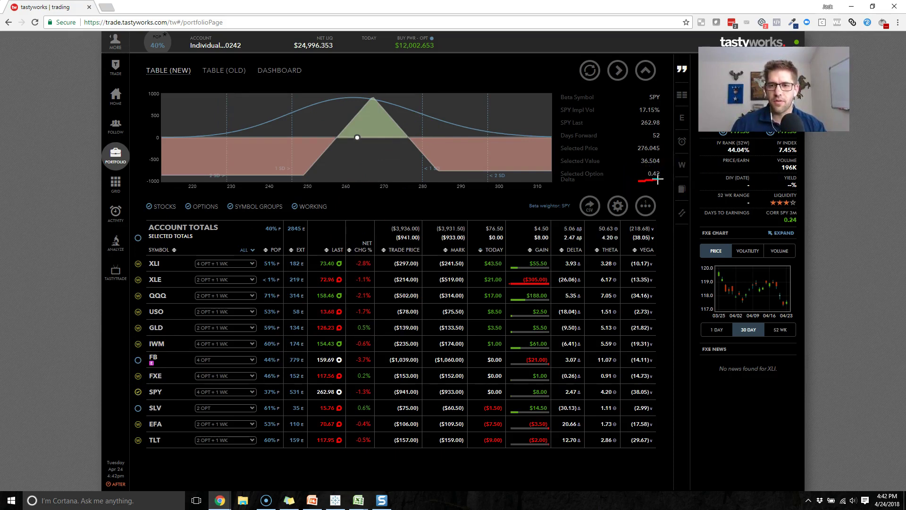
- View the whole-account risk curve briefly, then return to SPY alone
click(138, 237)
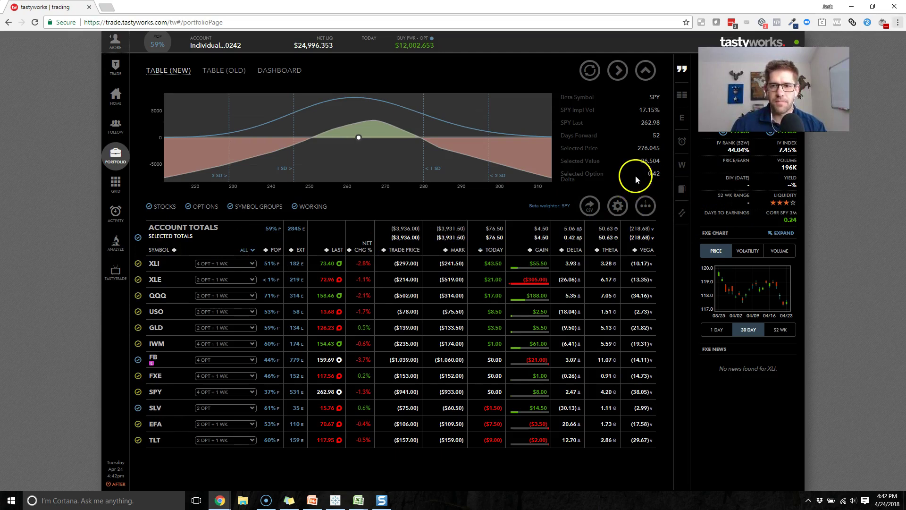
mouse_move(639, 180)
mouse_down()
mouse_move(682, 188)
mouse_move(657, 180)
mouse_up()
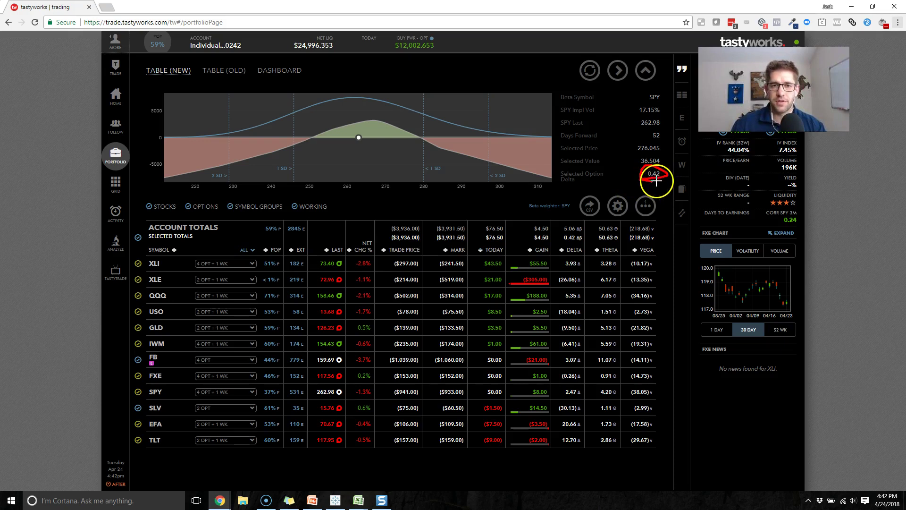
click(137, 239)
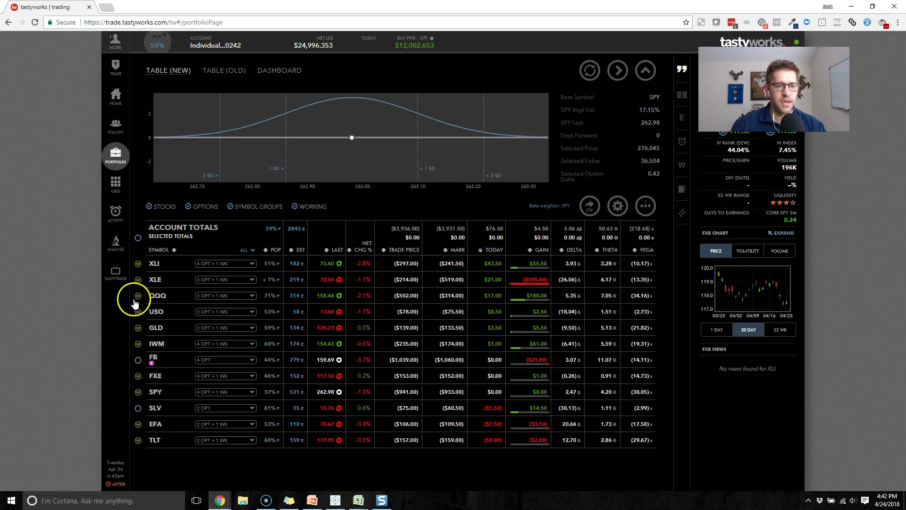
click(138, 392)
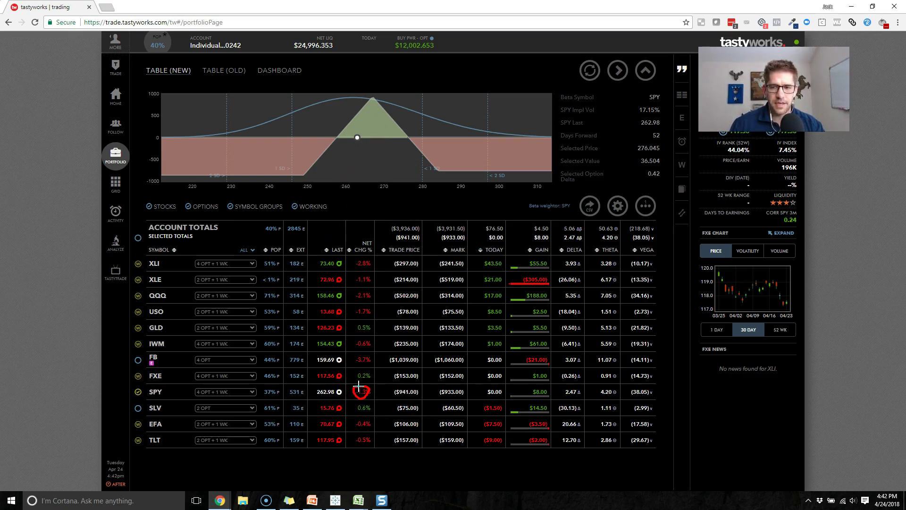
- View FXE's 1 DAY price chart enlarged, then close it
click(722, 330)
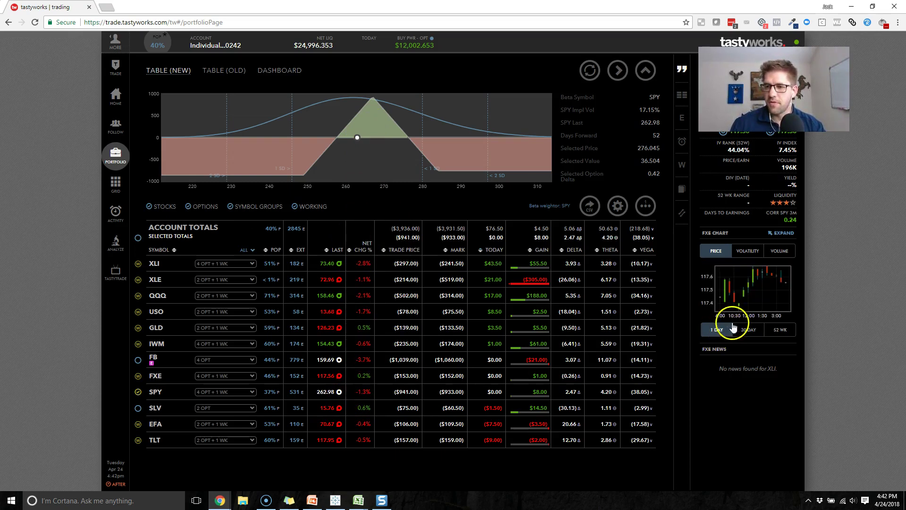
click(774, 233)
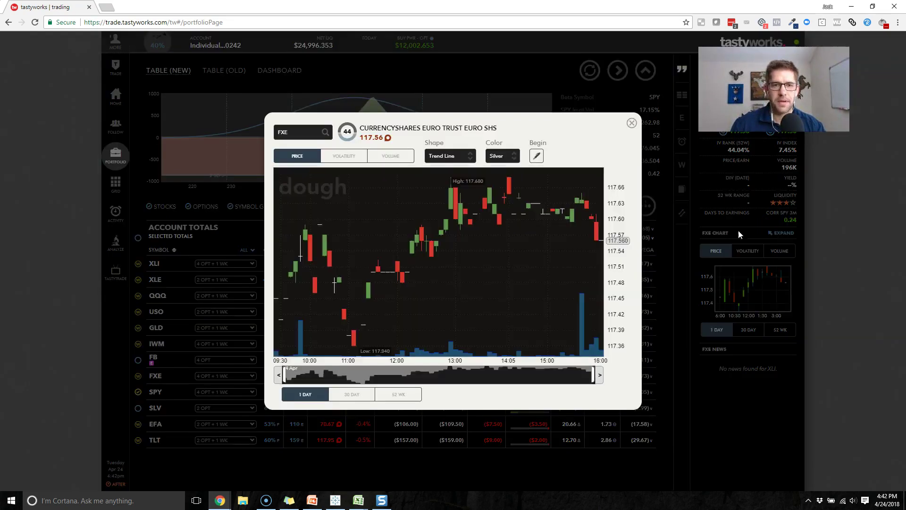
click(631, 122)
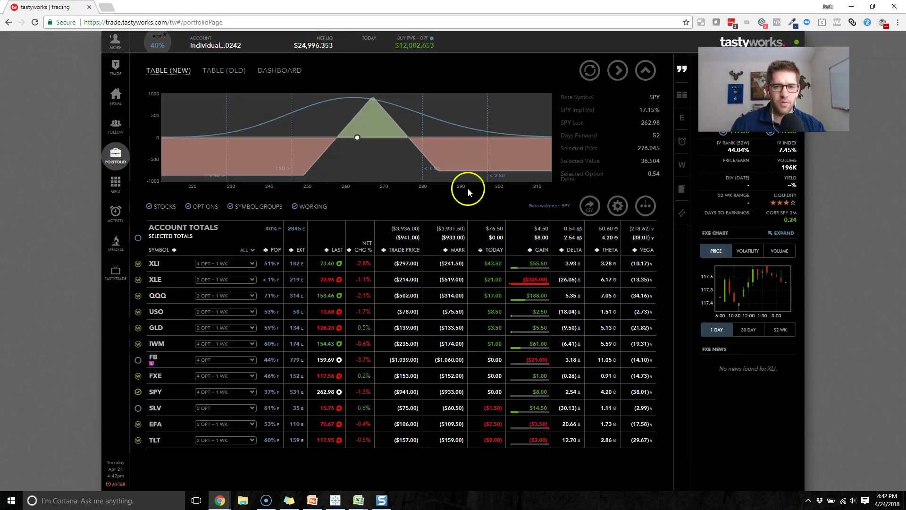
- Switch the risk curve from SPY to FB and expand FB's four option legs
click(137, 392)
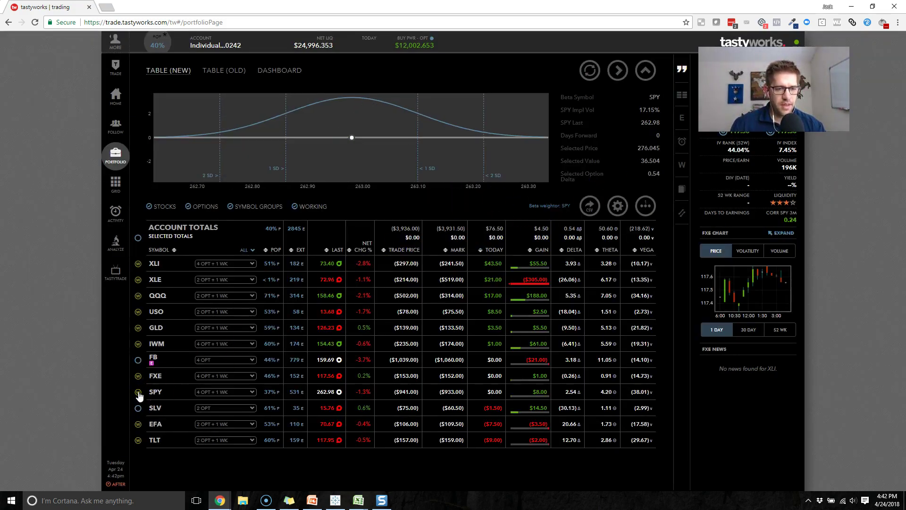
click(138, 360)
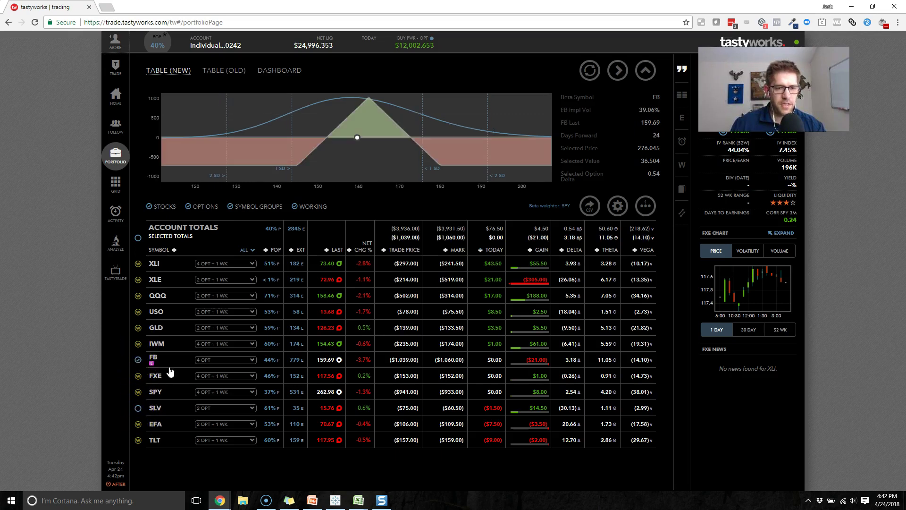
click(277, 363)
click(308, 428)
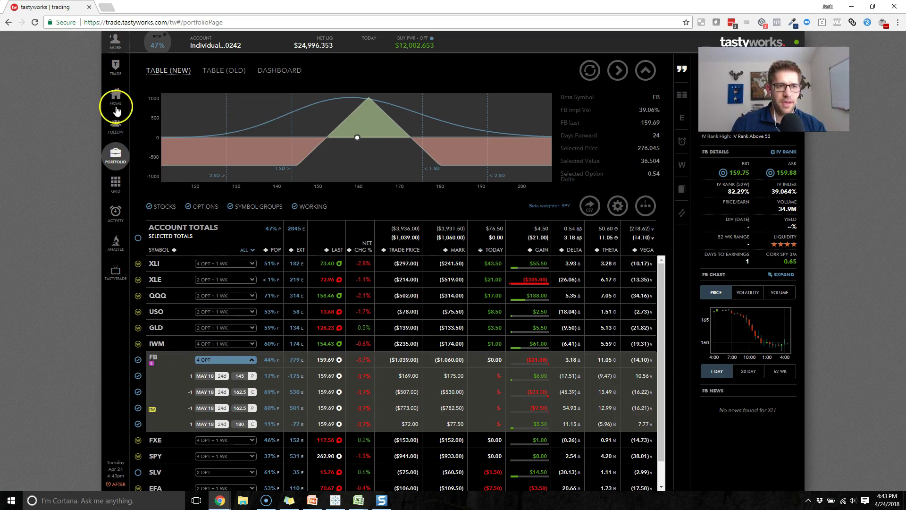
- Collapse FB and open its trade window with upcoming events and the earnings date shown
click(273, 363)
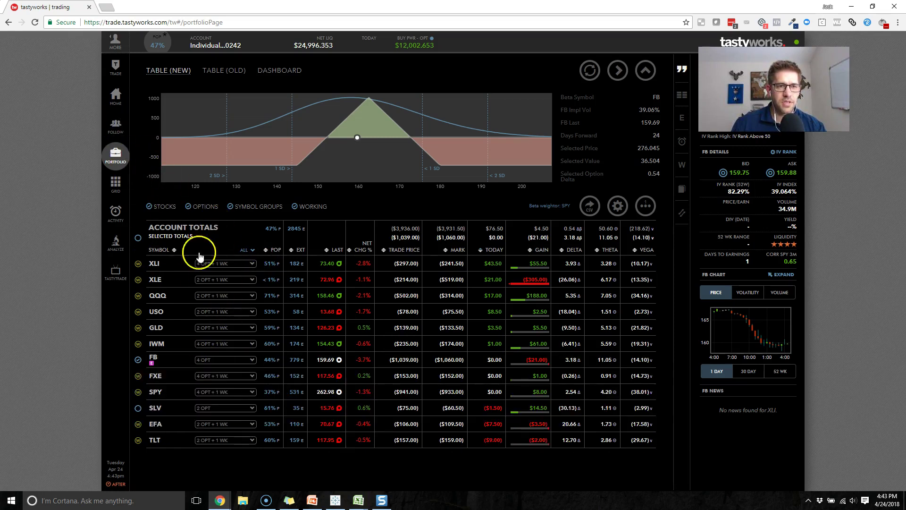
click(118, 77)
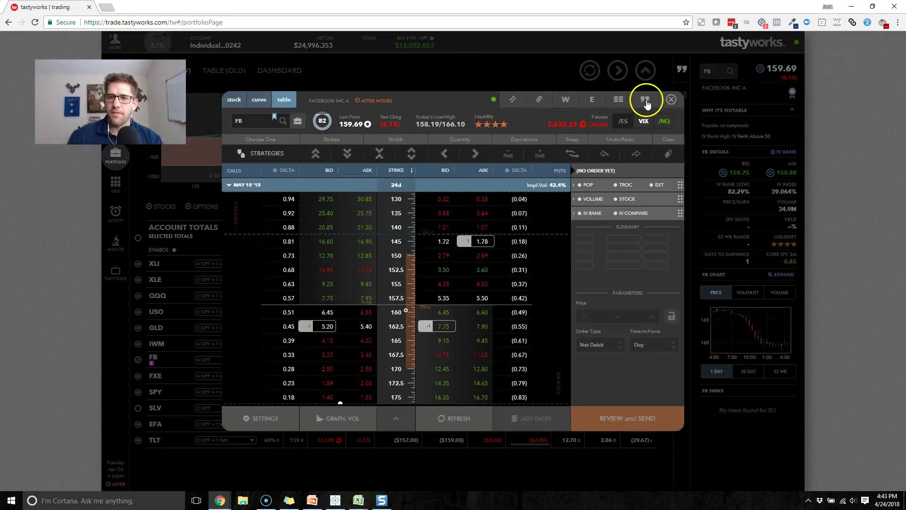
click(593, 101)
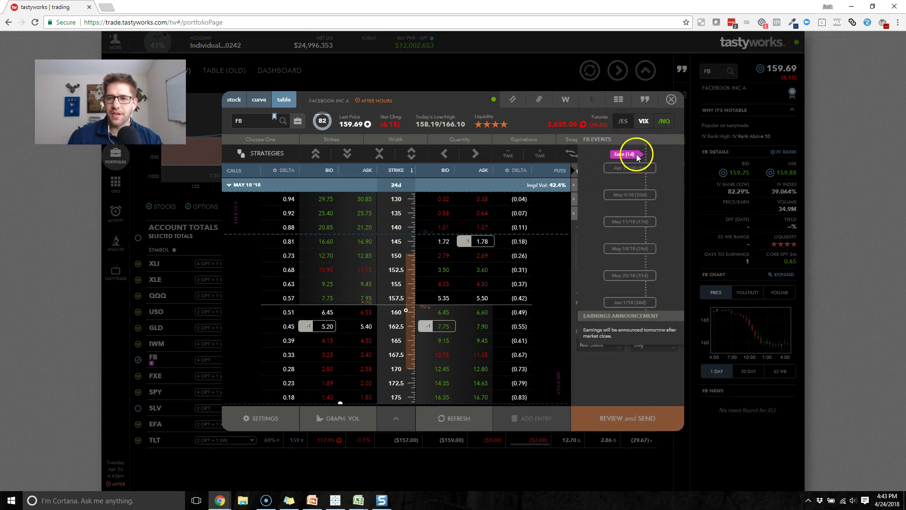
- Annotate the FB earnings marker, noting earnings tomorrow after close, then clear markup and close events
mouse_move(582, 147)
mouse_down()
mouse_move(575, 344)
mouse_move(682, 349)
mouse_move(675, 182)
mouse_move(661, 142)
mouse_move(577, 141)
mouse_up()
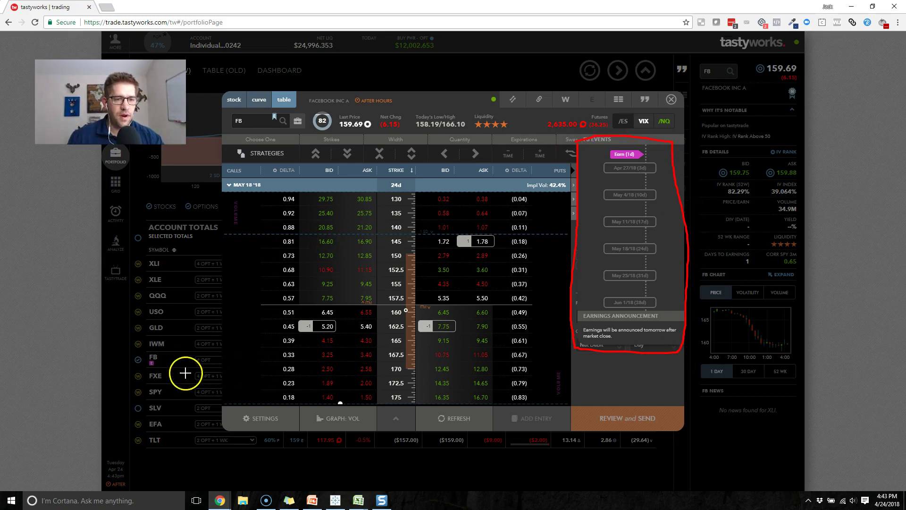
drag(203, 347, 166, 361)
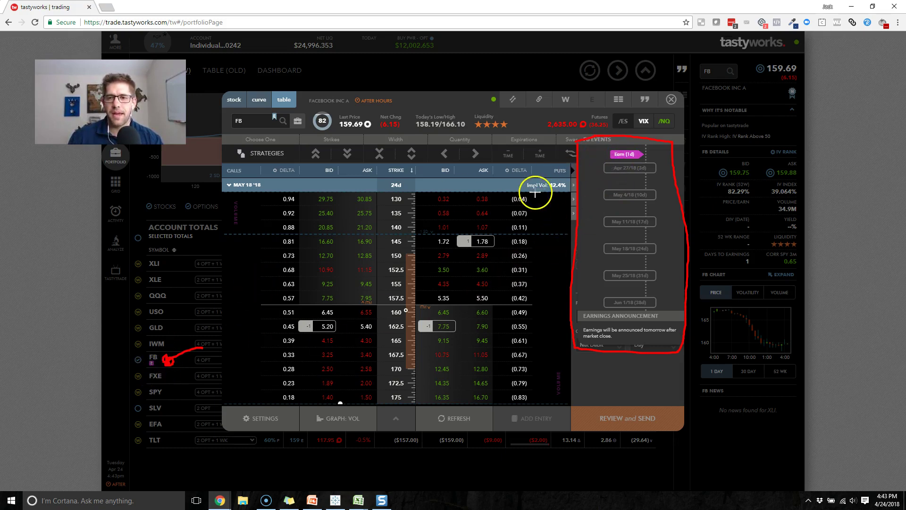
drag(537, 191, 590, 161)
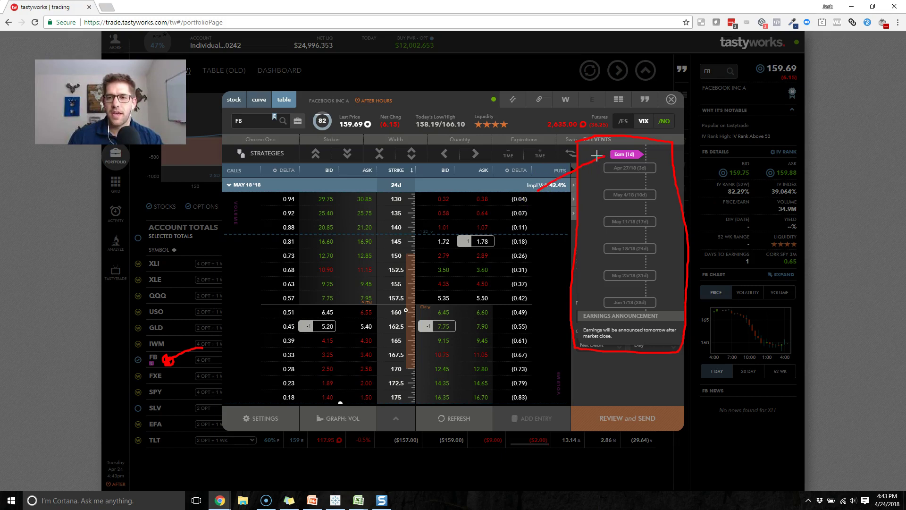
mouse_move(593, 93)
mouse_down()
mouse_move(585, 105)
mouse_move(590, 91)
mouse_move(604, 102)
mouse_up()
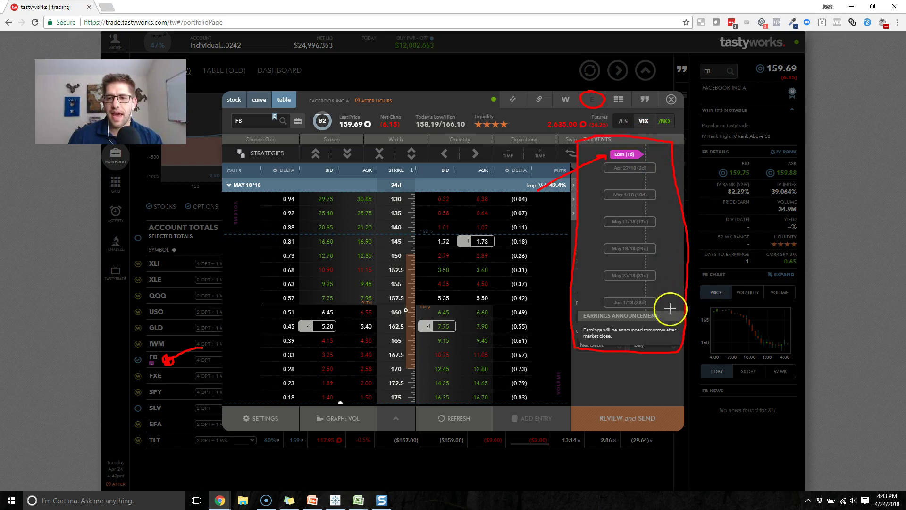
drag(583, 340, 687, 335)
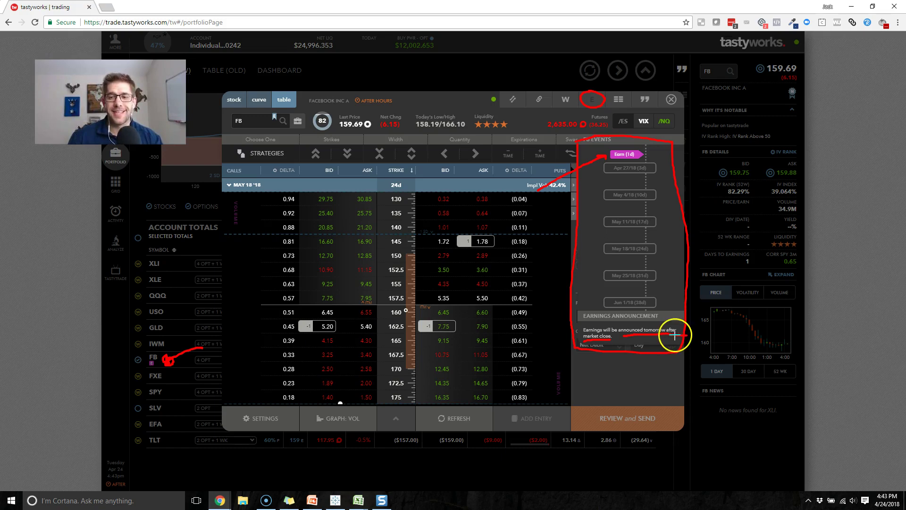
key(Escape)
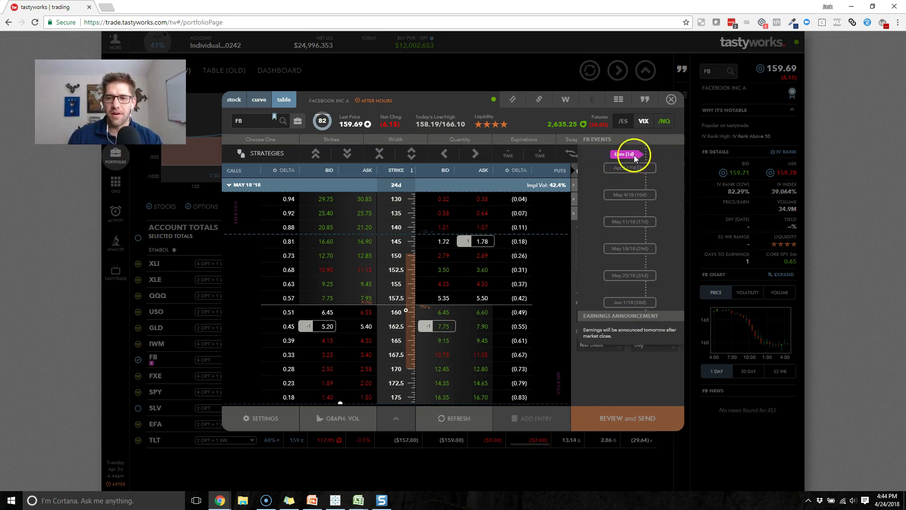
click(592, 101)
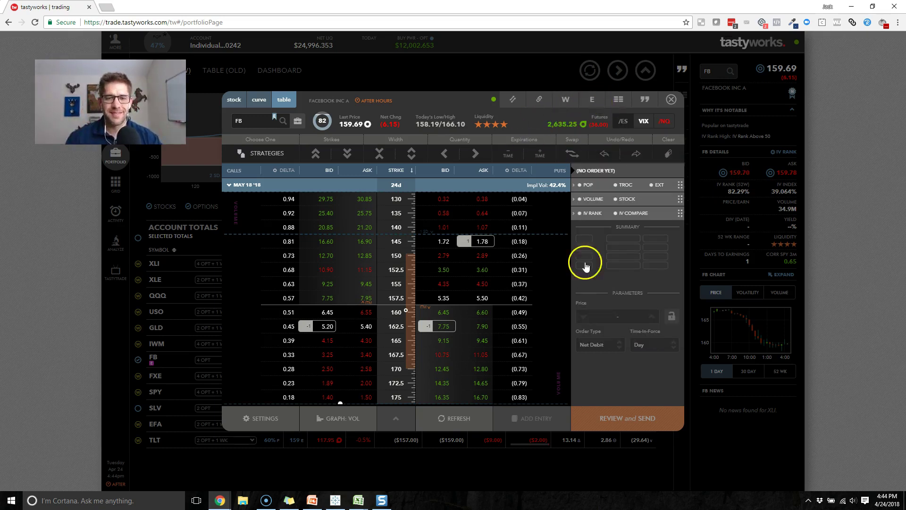
scroll(551, 259, down, 1)
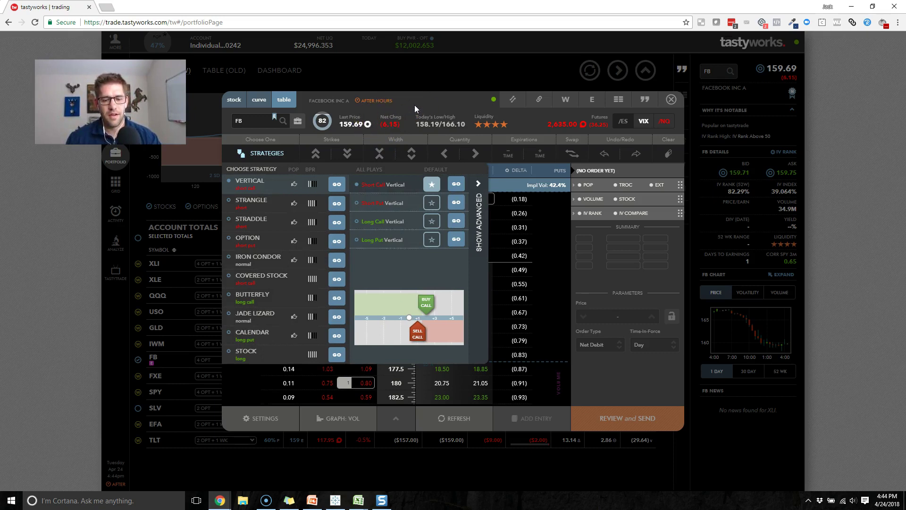
mouse_move(313, 104)
mouse_down()
mouse_move(302, 106)
mouse_move(344, 146)
mouse_move(338, 108)
mouse_move(306, 100)
mouse_up()
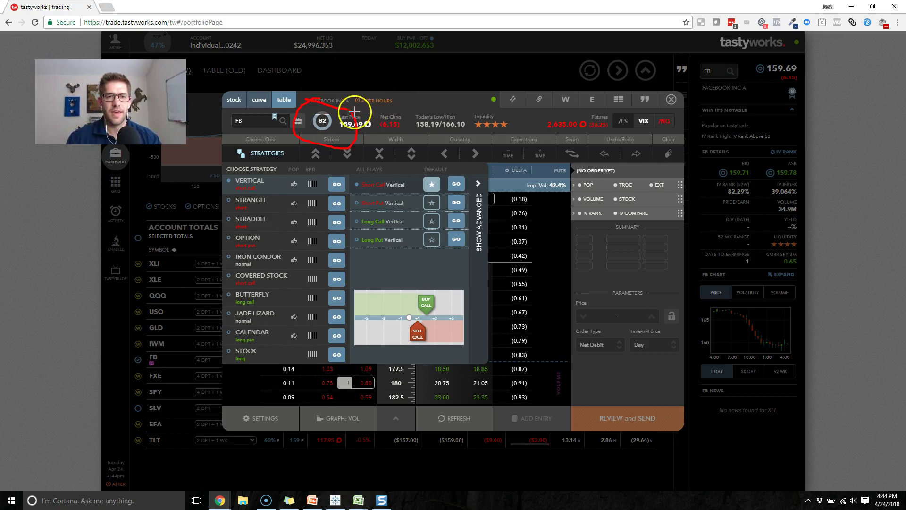
mouse_move(377, 94)
mouse_down()
mouse_move(378, 142)
mouse_move(385, 125)
mouse_up()
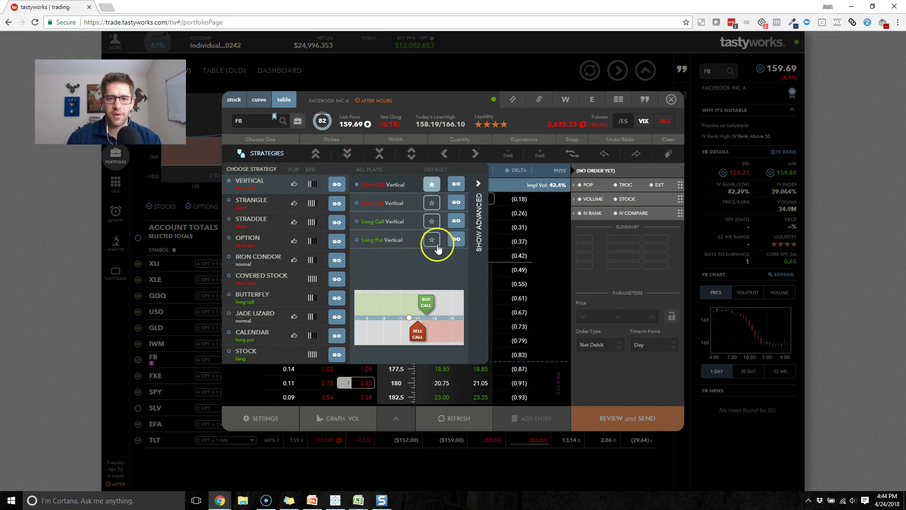
click(504, 281)
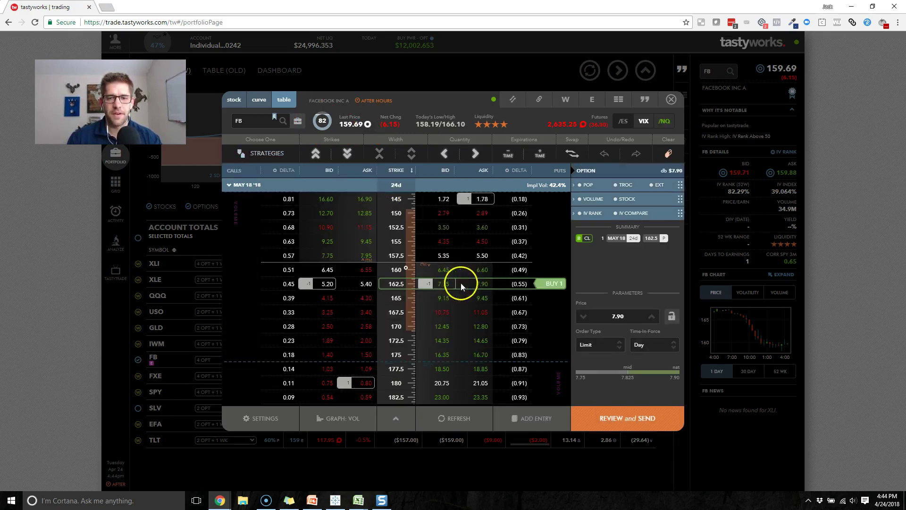
click(481, 285)
click(379, 284)
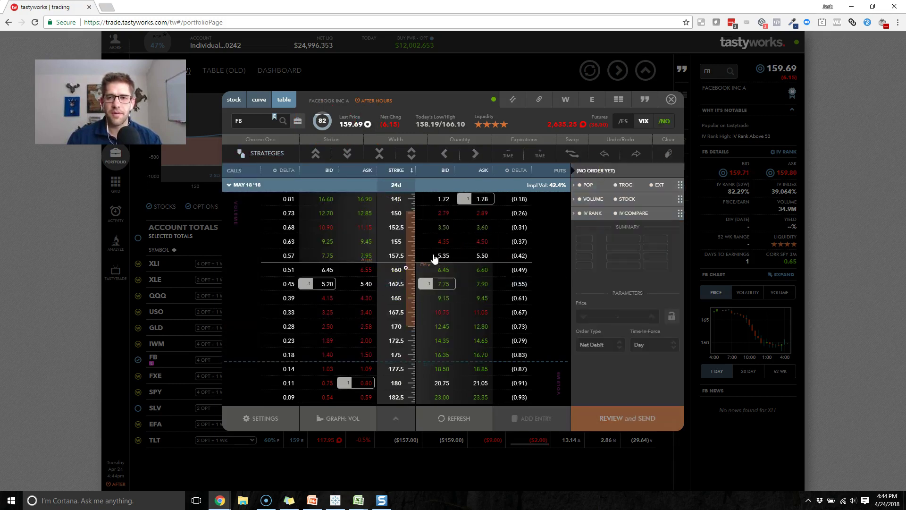
- Close the trade window and deselect FB so the risk chart is empty with $0.00 selected totals
click(672, 101)
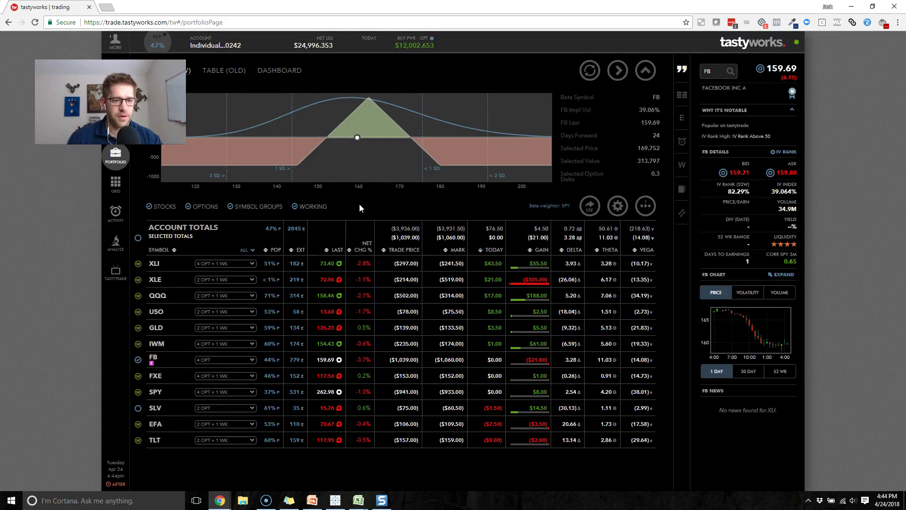
click(138, 360)
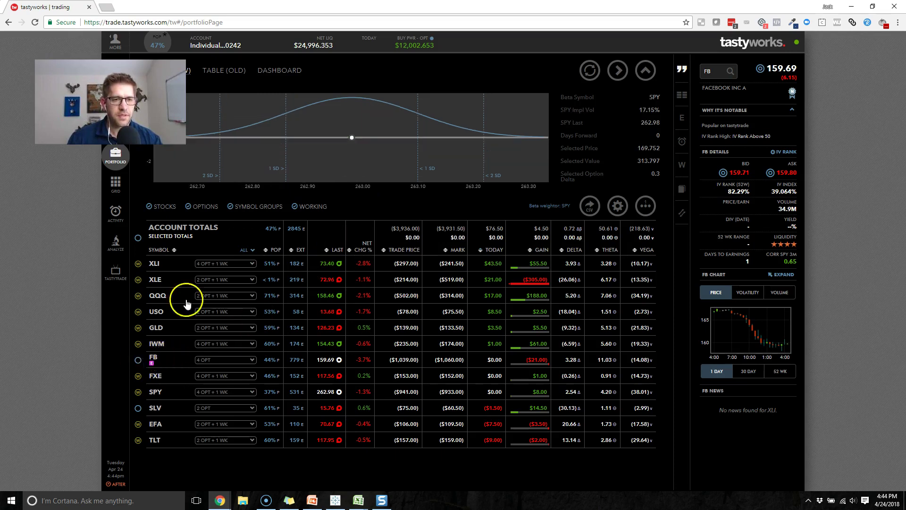